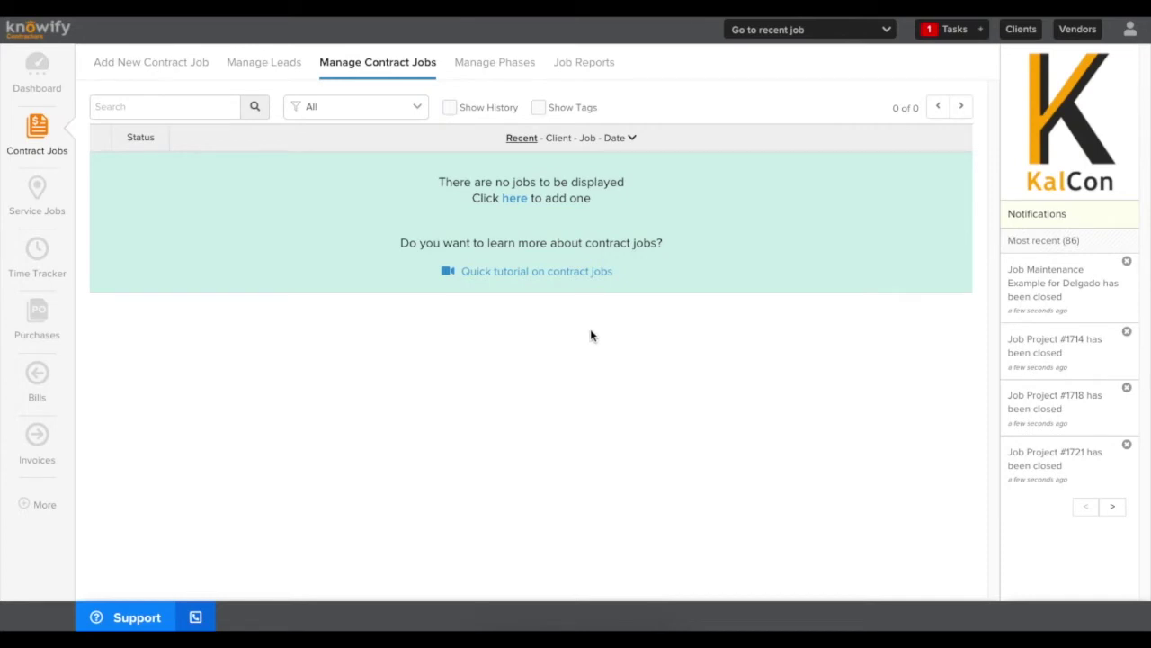
Start a new contract job from the Add New Contract Job tab on Contract Jobs
left_click(141, 73)
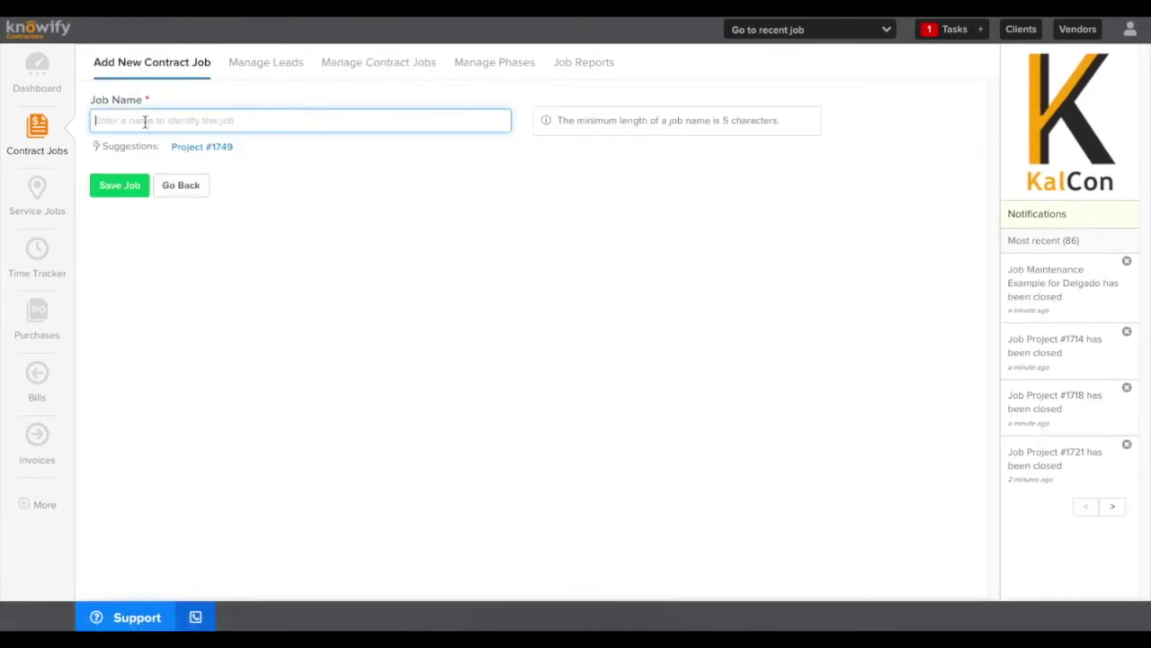
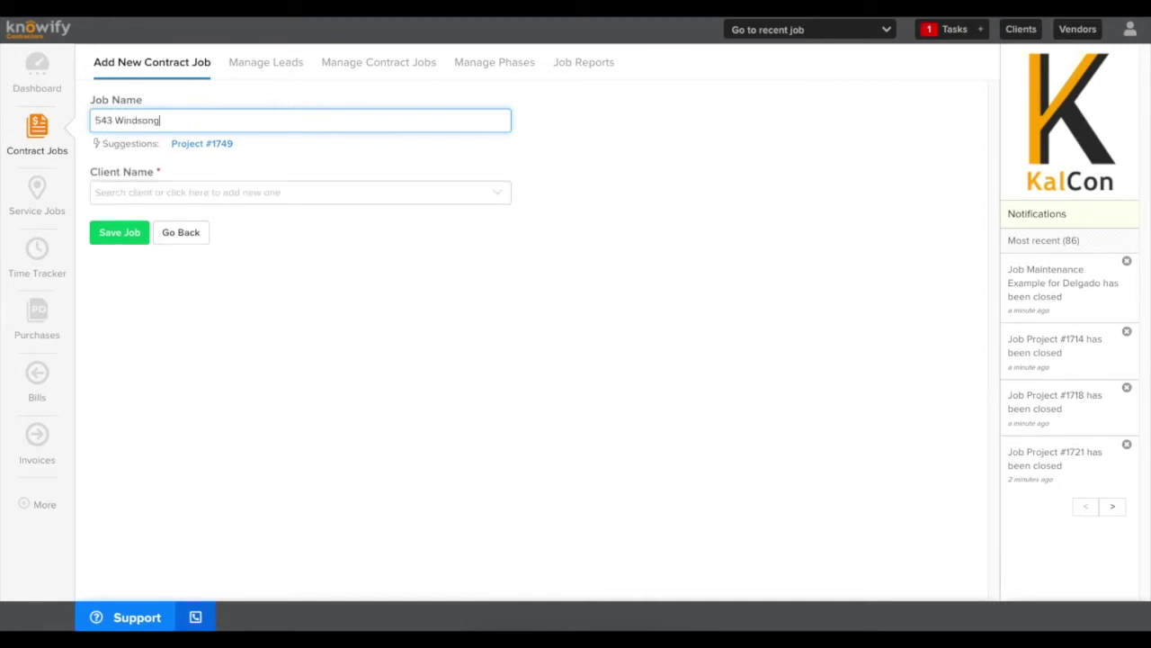
key("Tab")
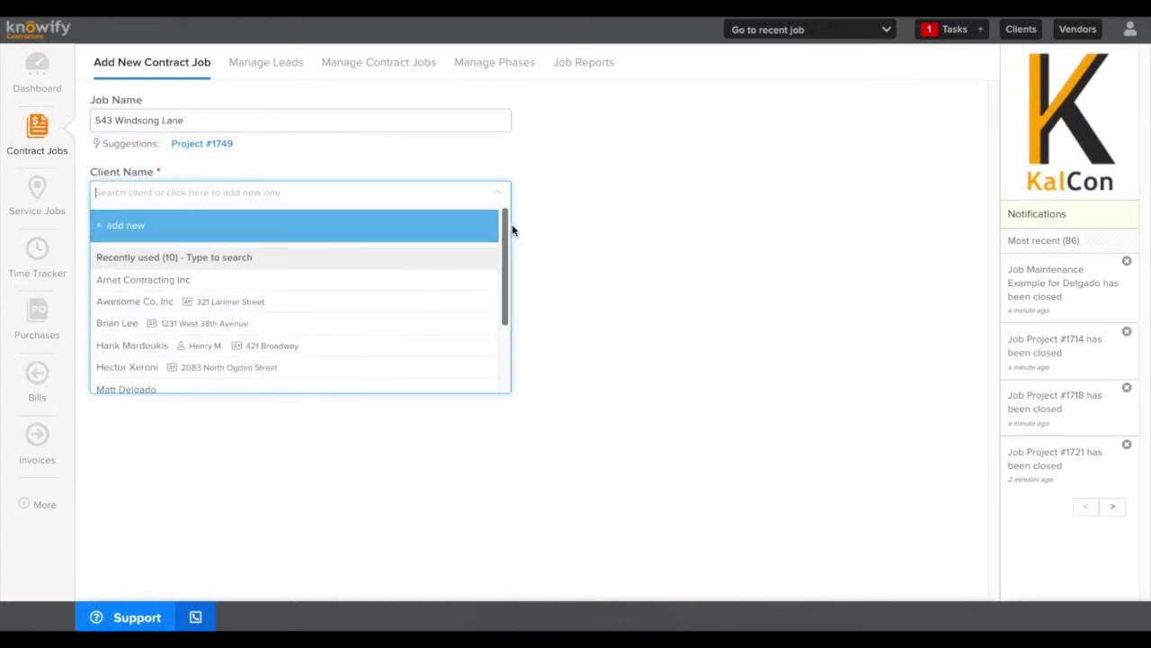
mouse_move(506, 228)
left_mouse_down()
mouse_move(509, 265)
mouse_move(506, 229)
left_mouse_up()
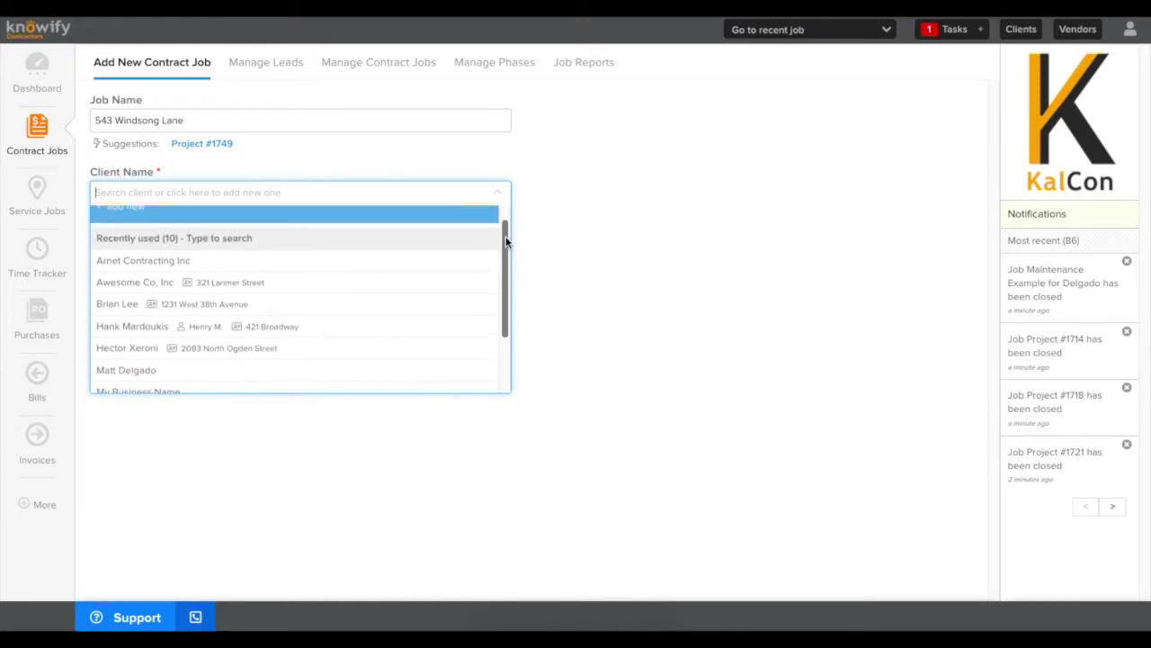
left_click(116, 311)
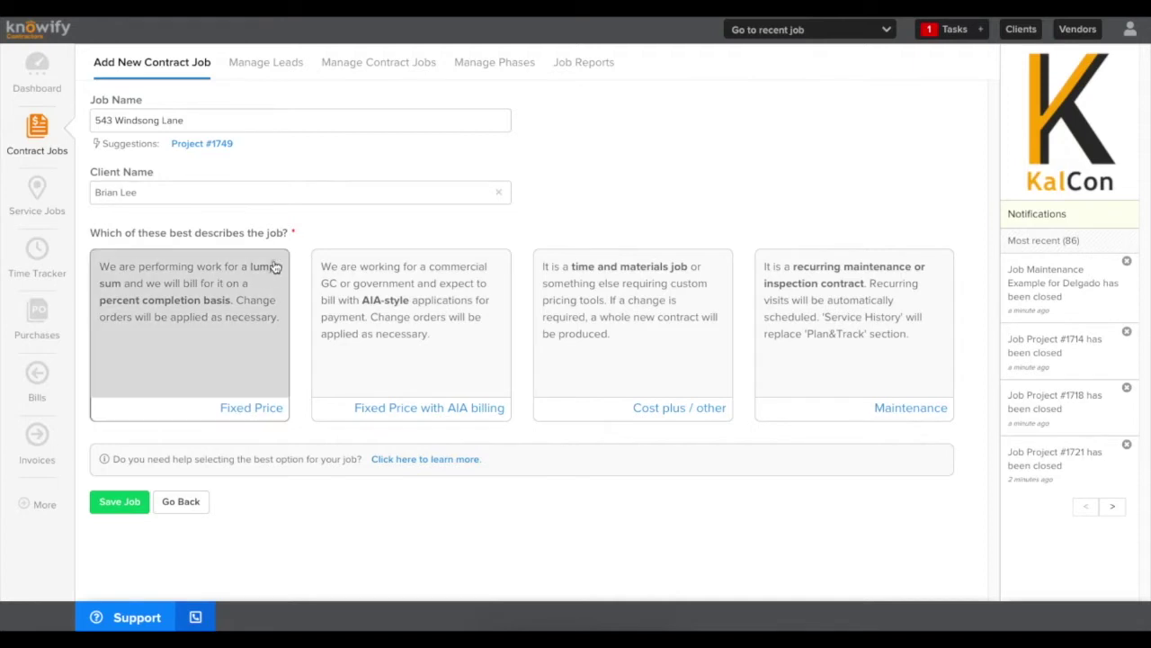
left_click(252, 304)
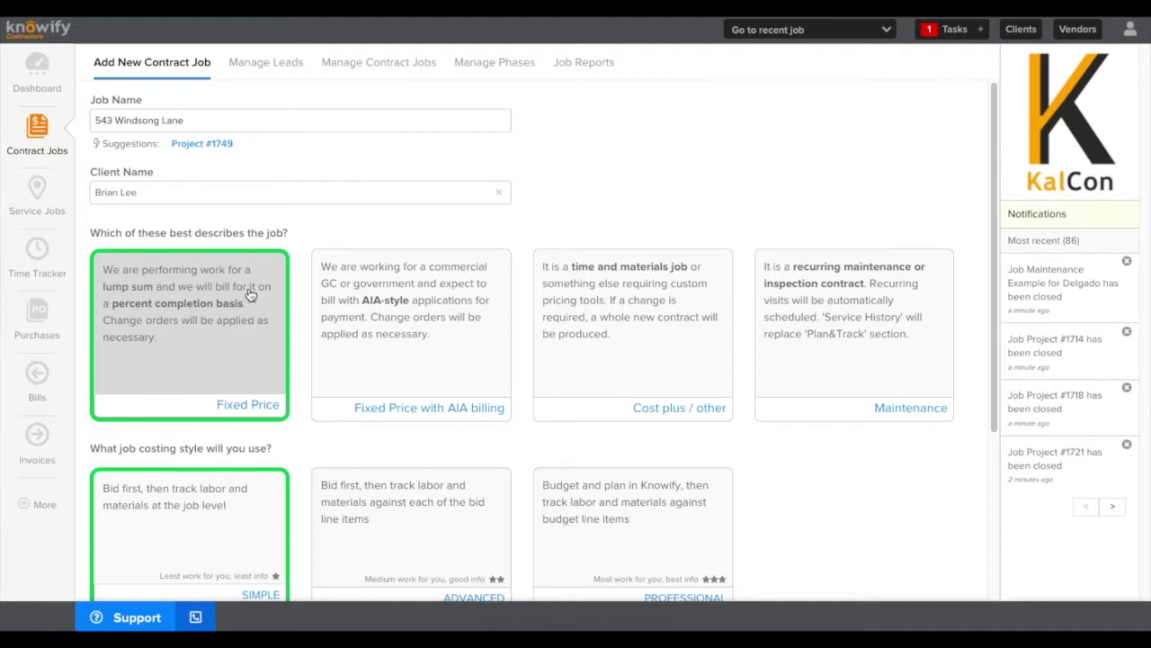
Use SIMPLE costing, set the job address to the client's address, and save the job
scroll(248, 296, "down", 5)
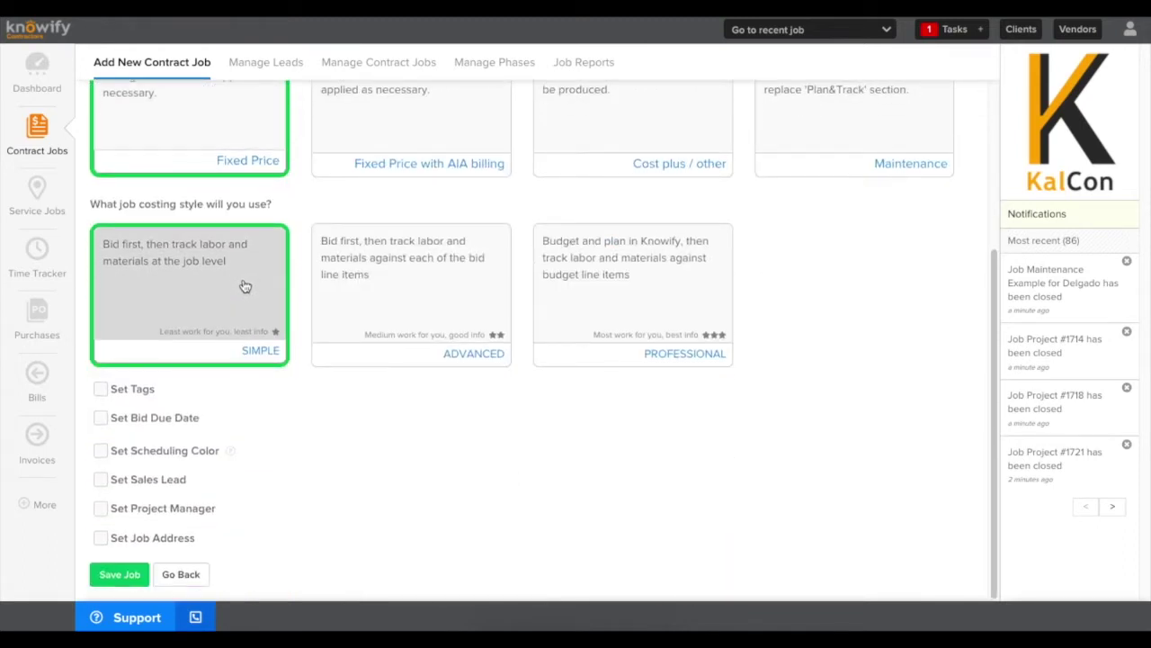
left_click_drag(225, 353, 282, 355)
left_click(282, 355)
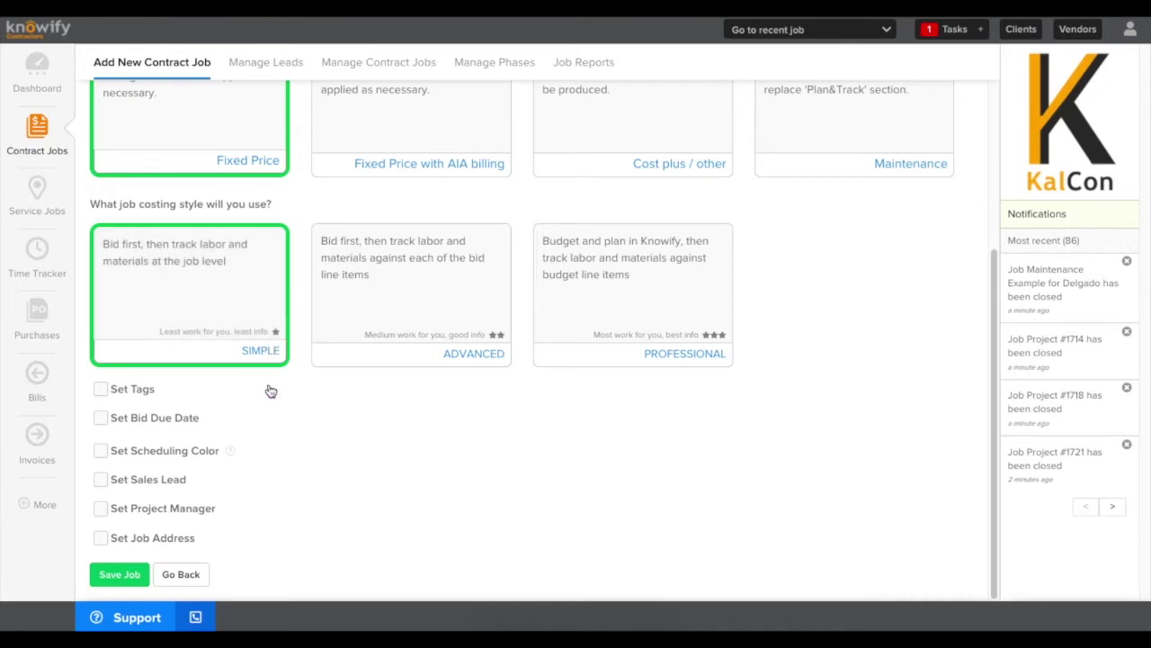
left_click(100, 538)
scroll(103, 535, "down", 2)
left_click(110, 527)
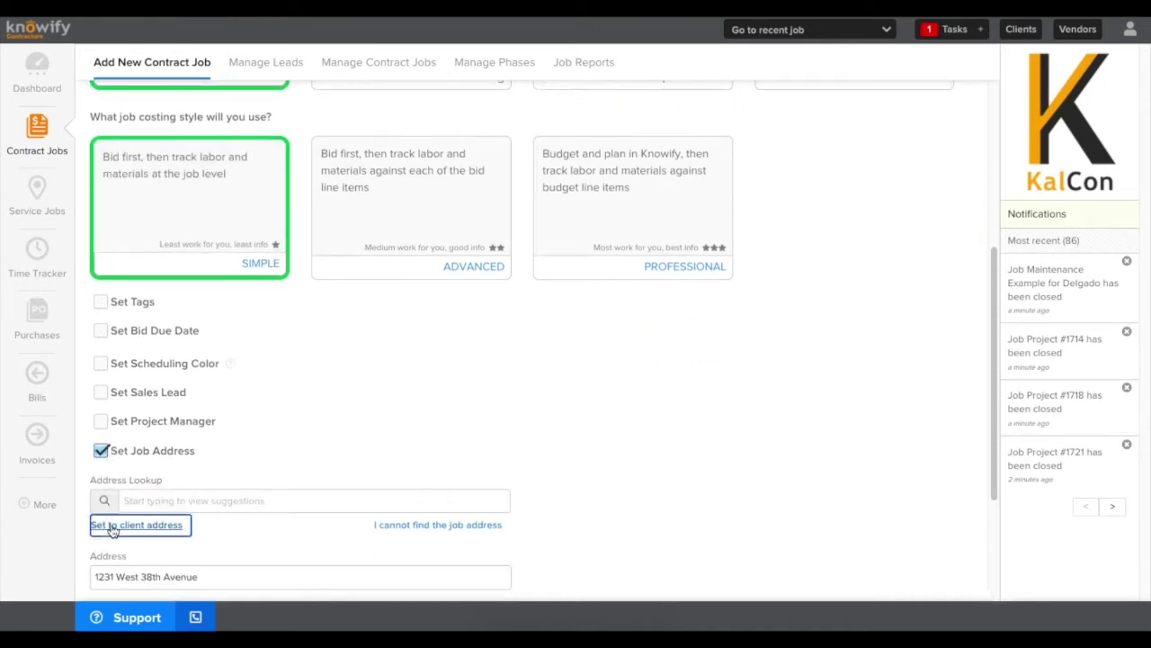
scroll(104, 538, "down", 2)
left_click(105, 573)
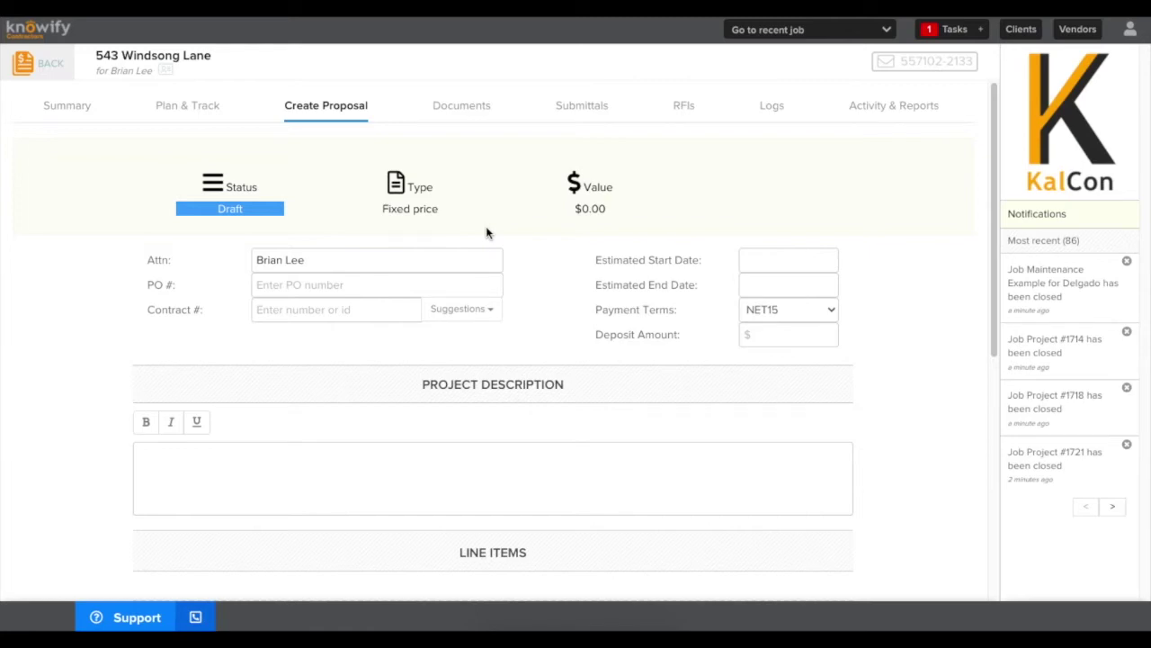
Add a proposal line item 'Contract Sum' priced at $55,432.00
scroll(488, 235, "down", 5)
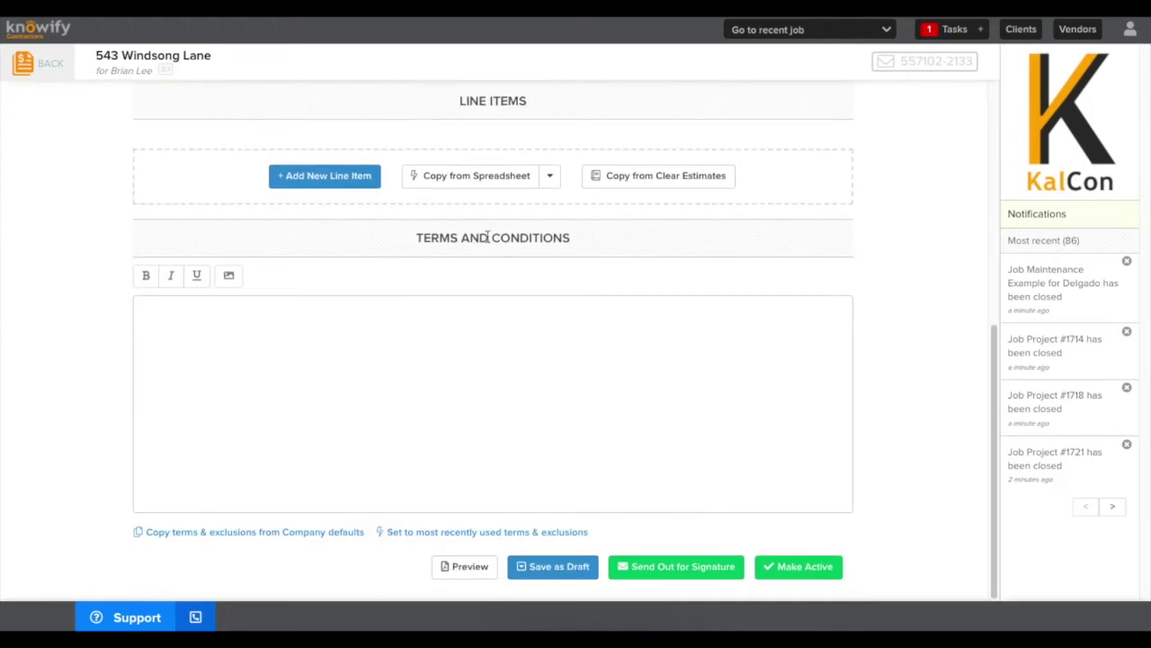
left_click(333, 177)
left_click(329, 162)
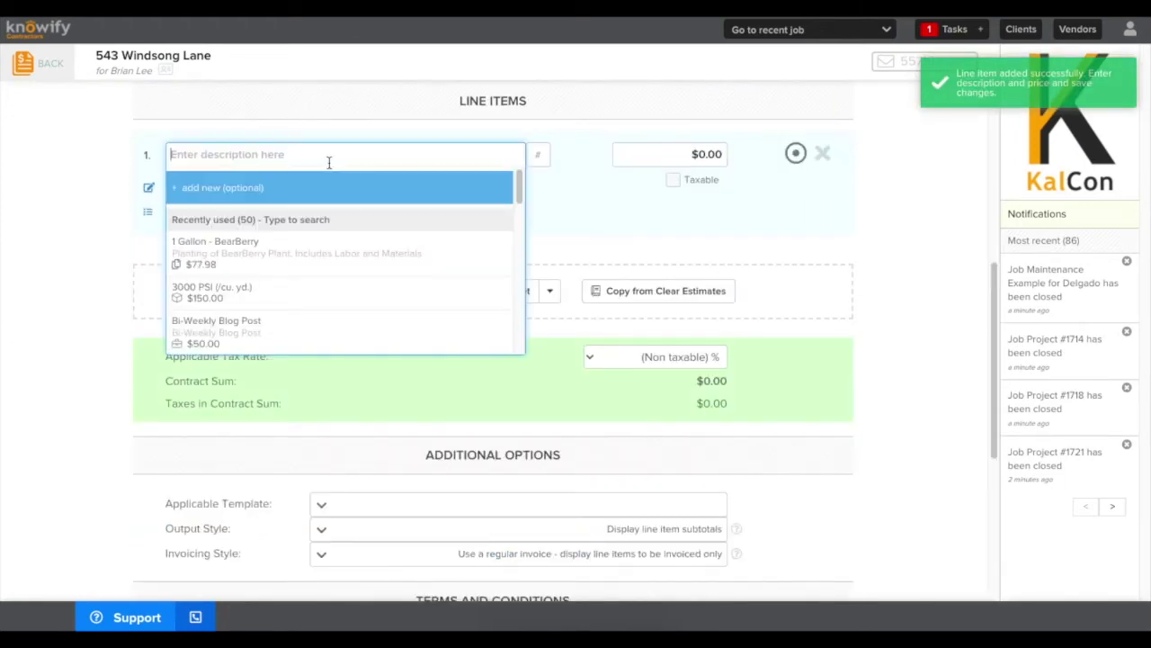
type("Contract Sum")
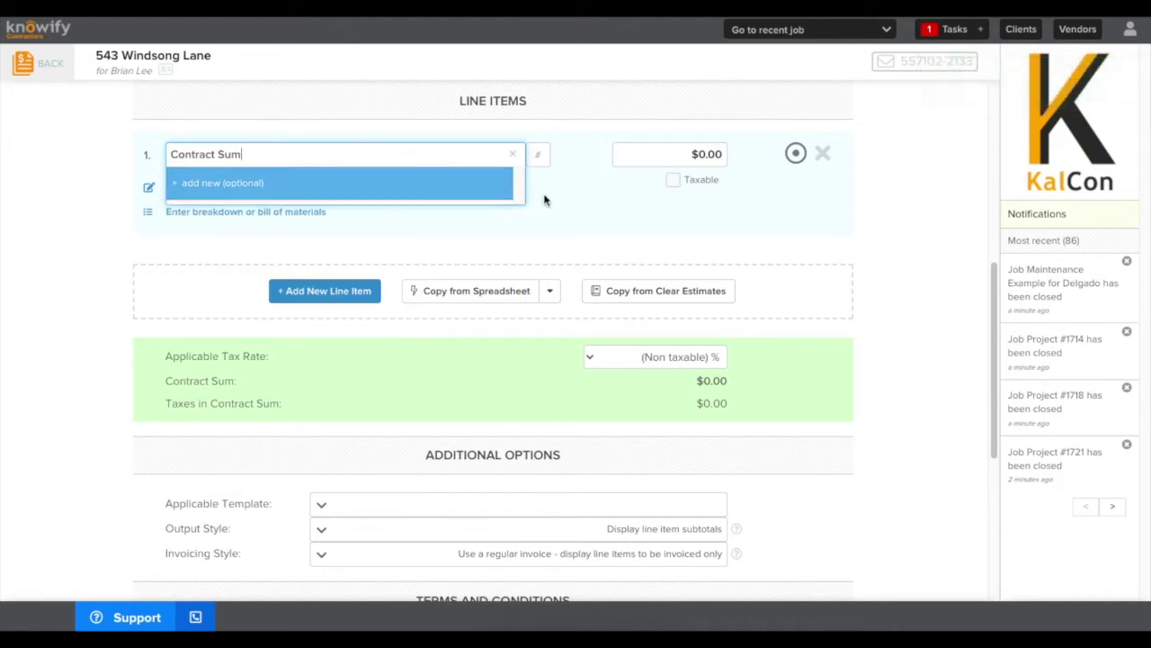
left_click(468, 191)
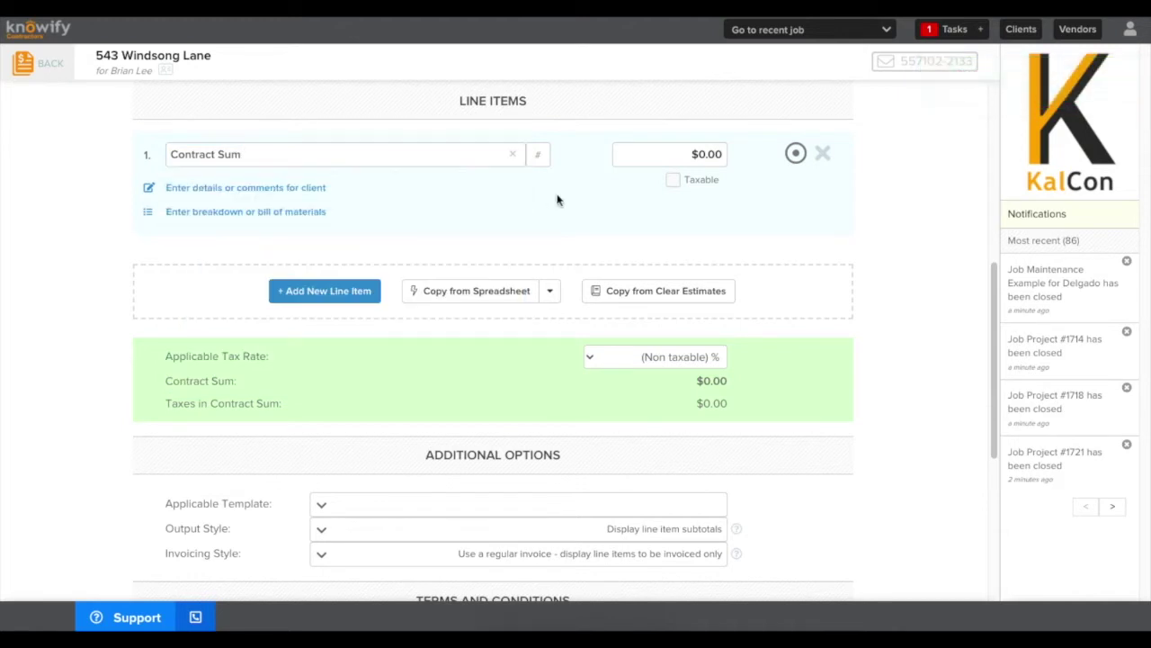
left_click(697, 157)
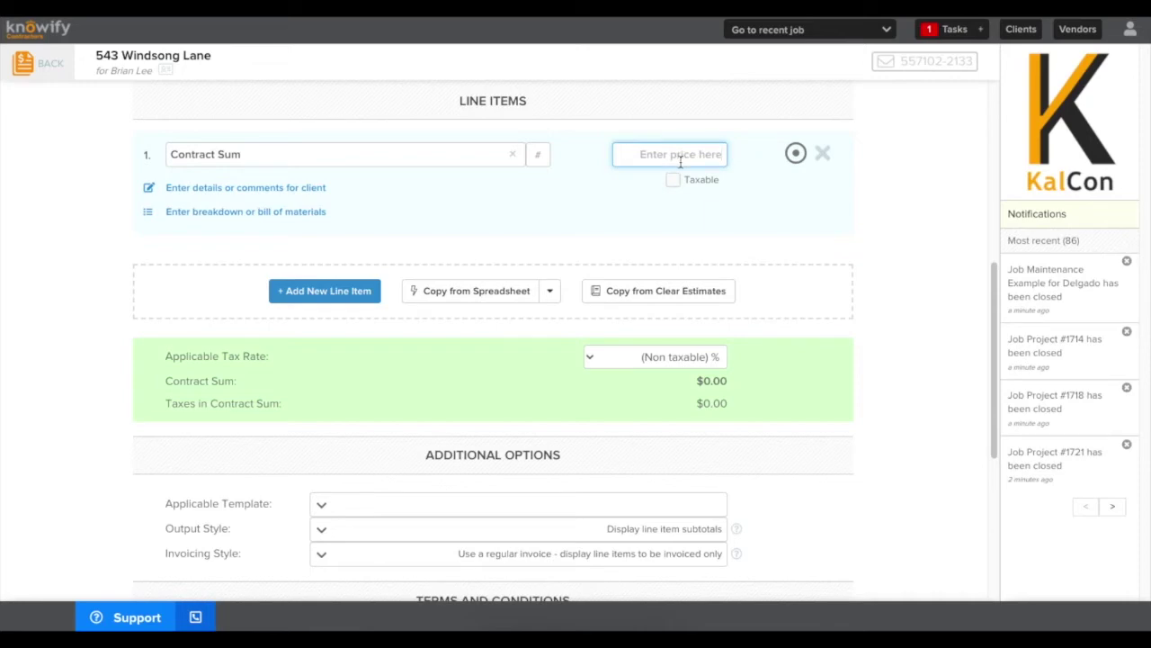
type("55432")
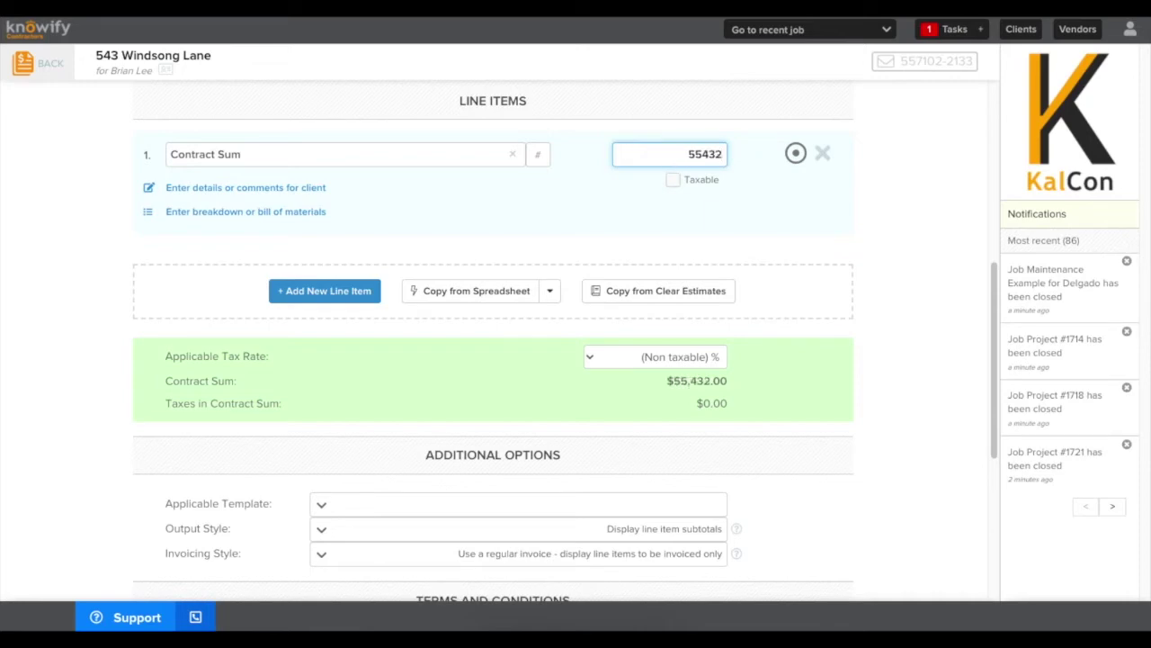
left_click(632, 225)
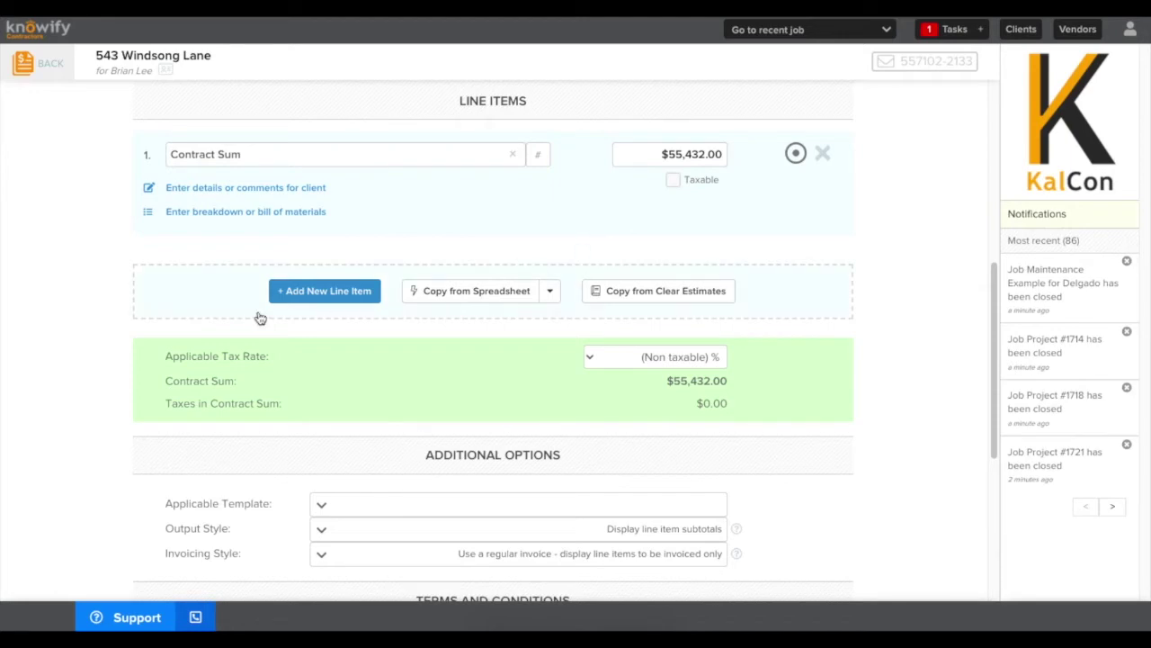
Add and delete an extra empty line item, then bring up Import Line Items
left_click(290, 290)
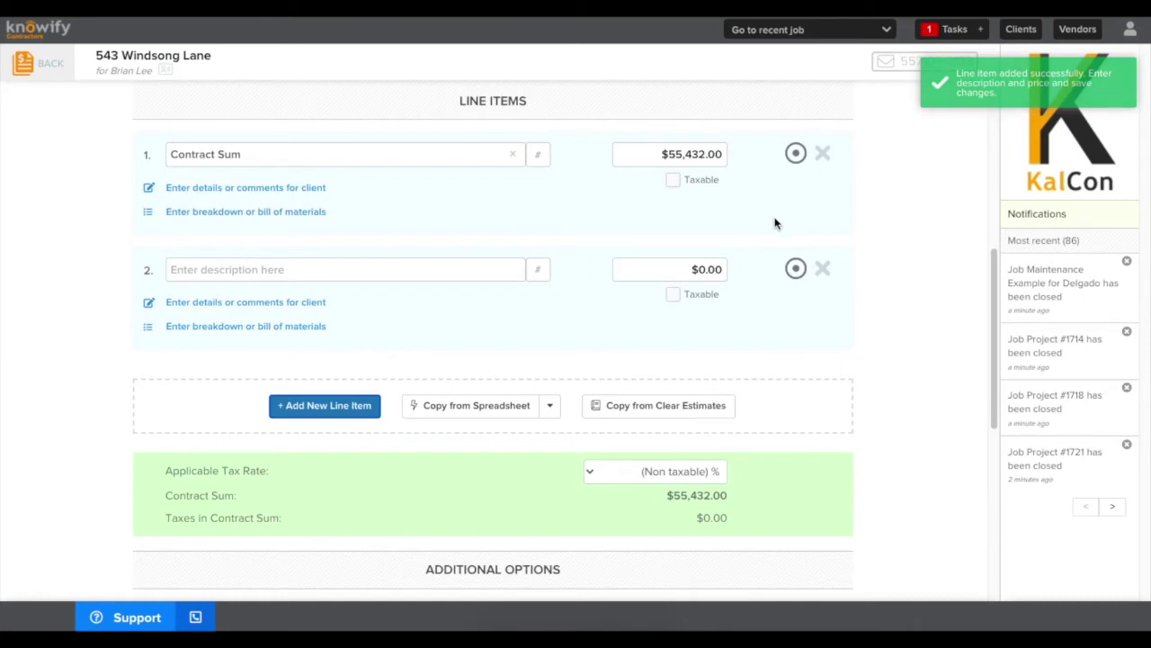
left_click(824, 268)
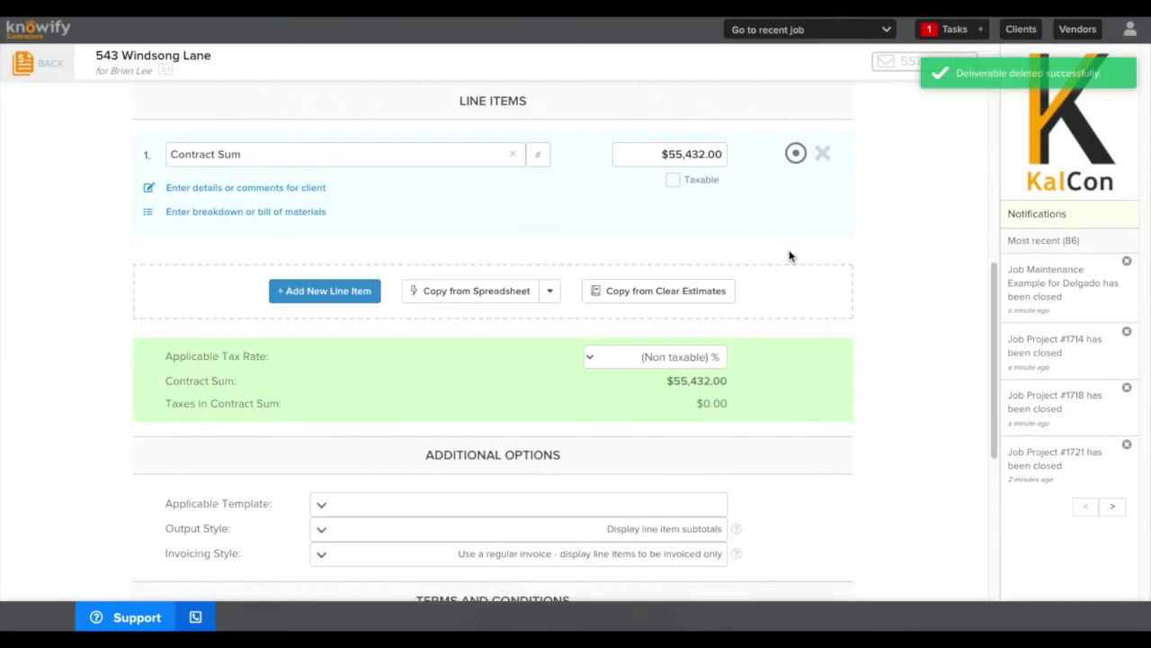
left_click(486, 300)
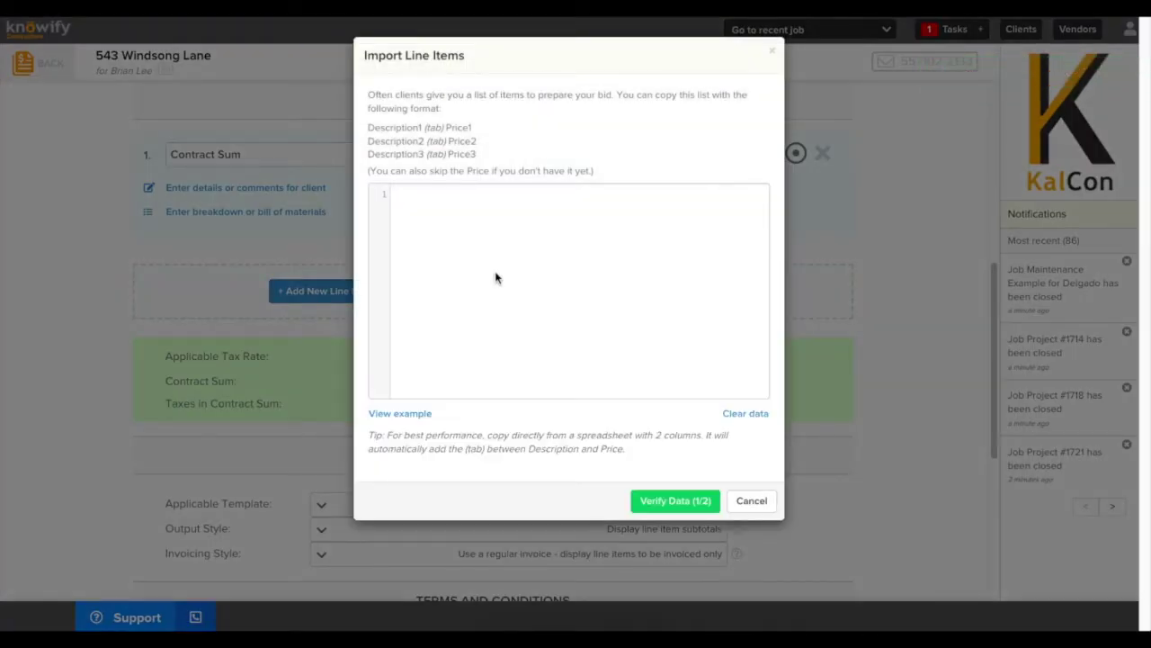
left_click(772, 51)
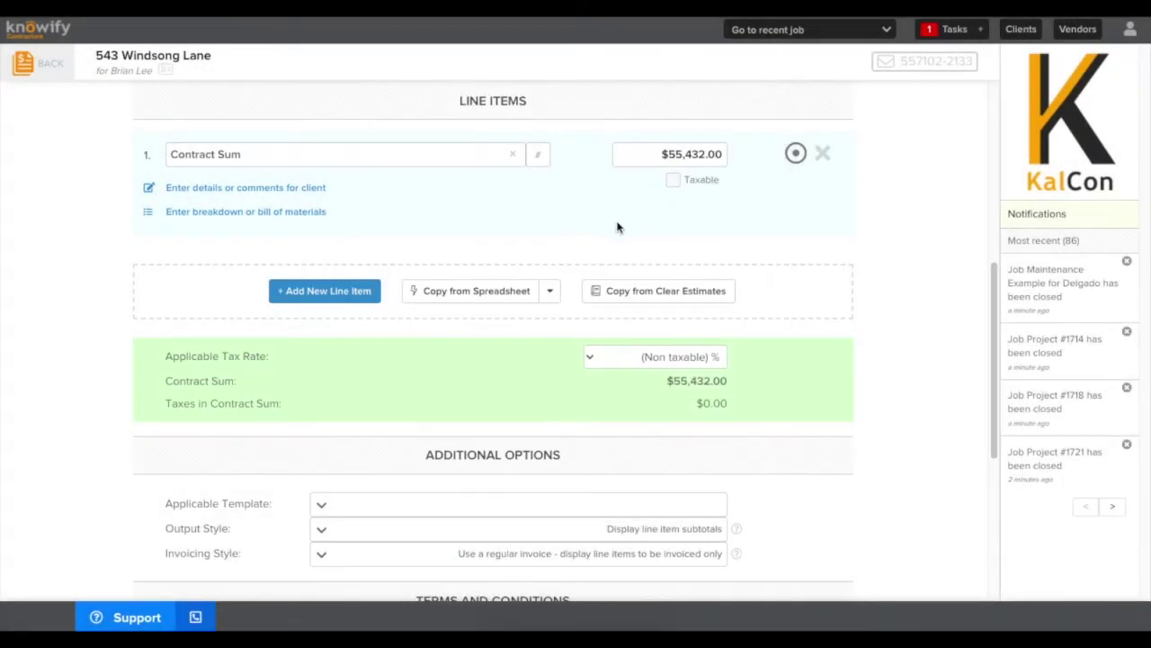
left_click_drag(993, 280, 997, 450)
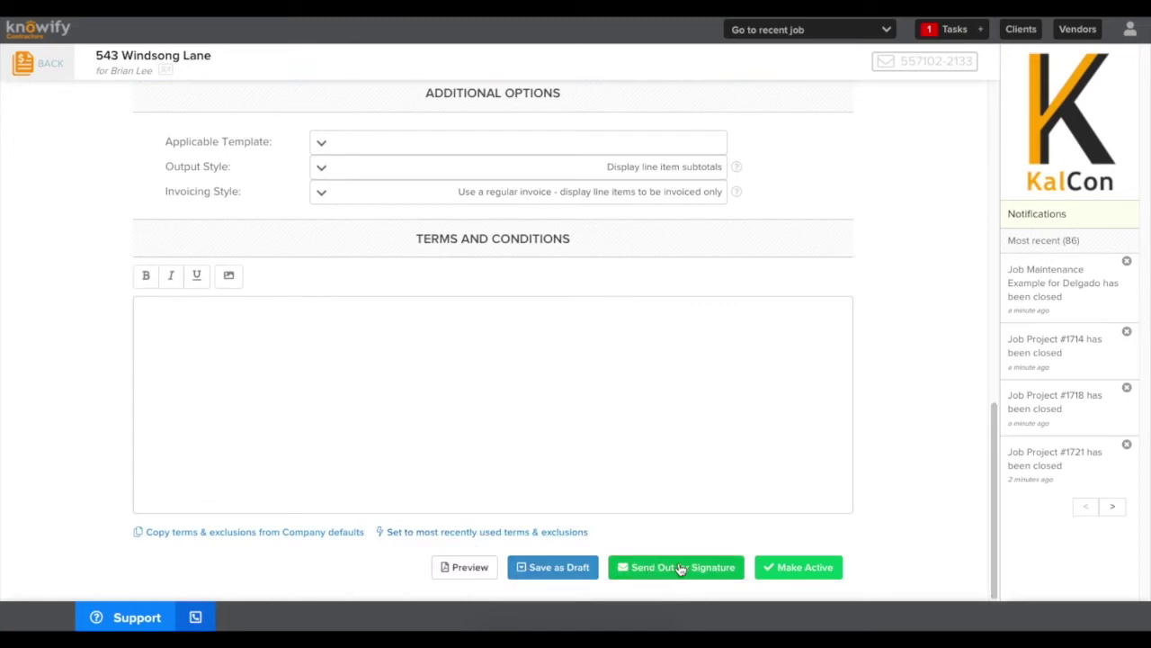
left_click(766, 566)
left_click(663, 227)
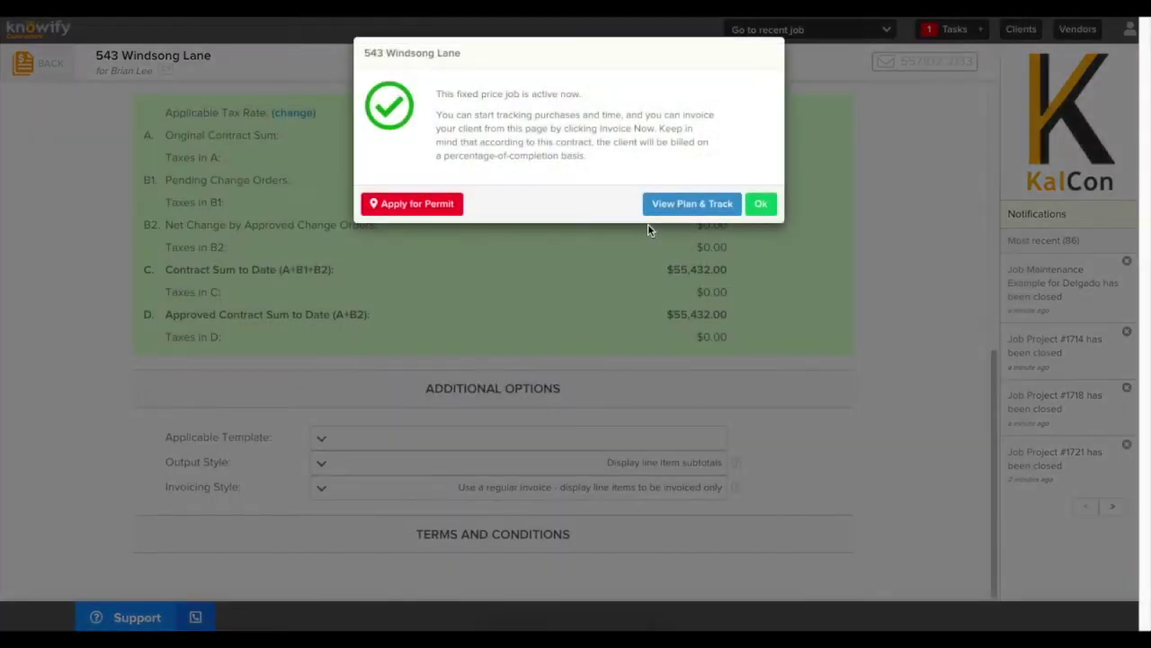
left_click(760, 205)
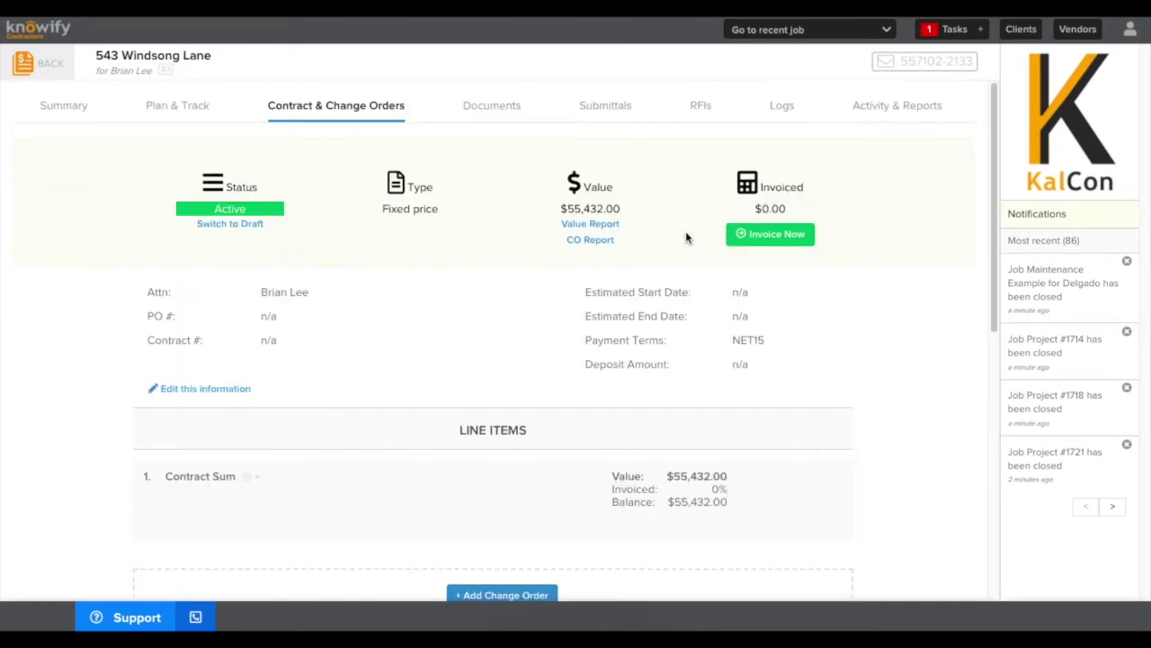
Create an invoice using Method #2, billing $12,430.00 of Contract Sum, and confirm
left_click(778, 246)
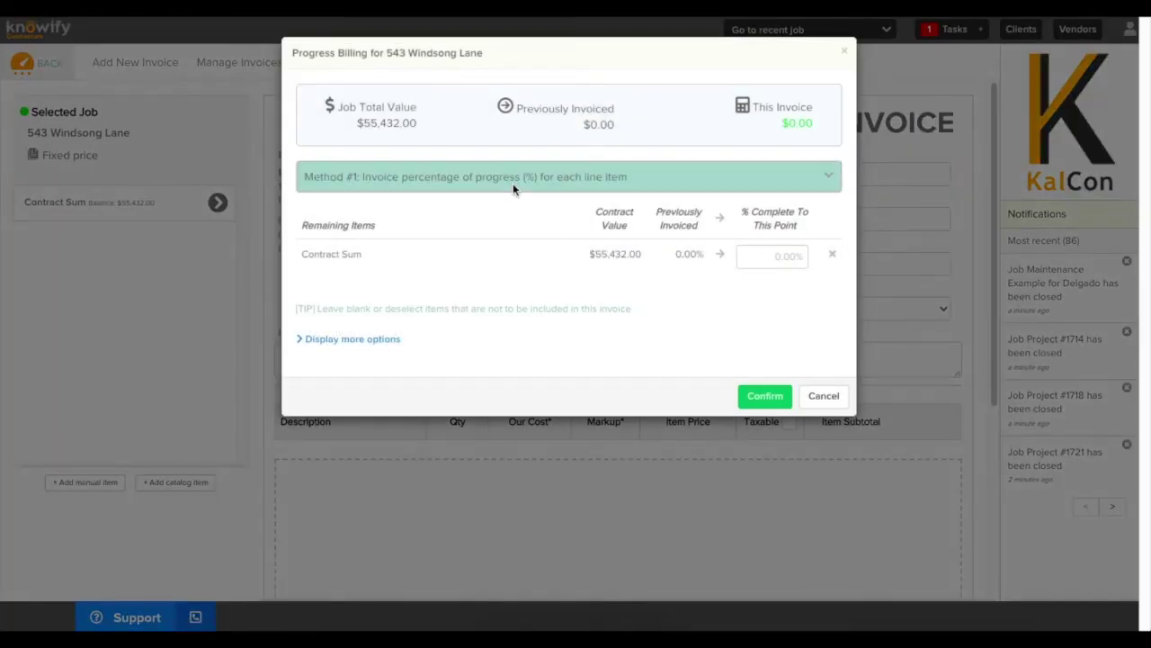
left_click(512, 187)
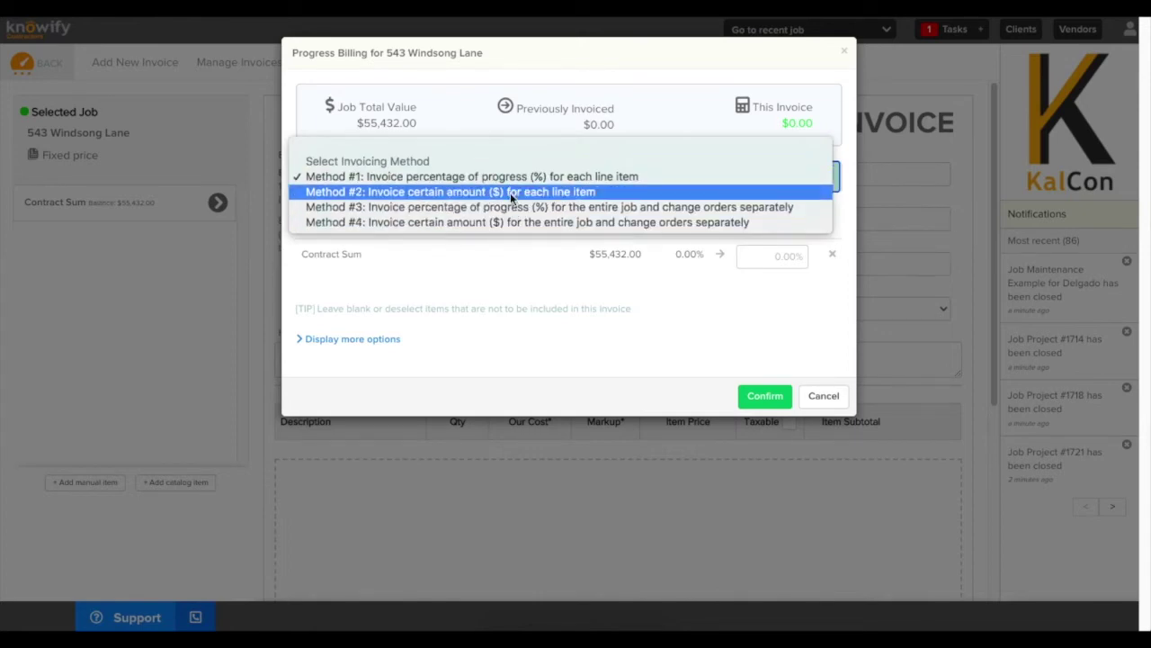
left_click(510, 193)
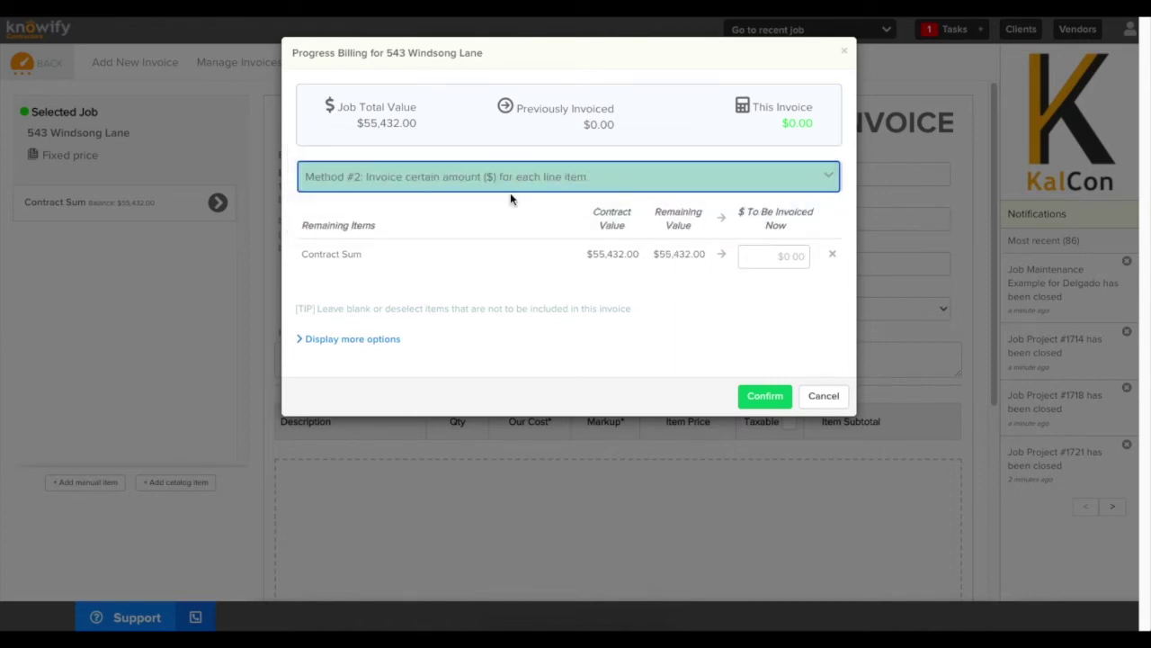
left_click(761, 249)
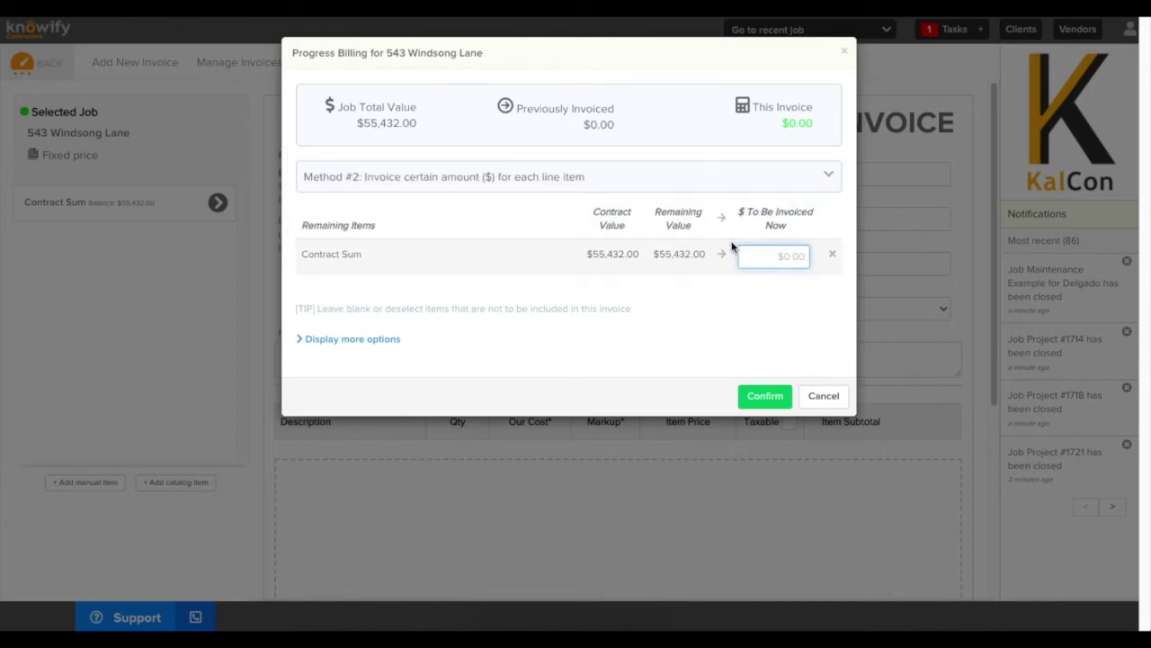
type("12430")
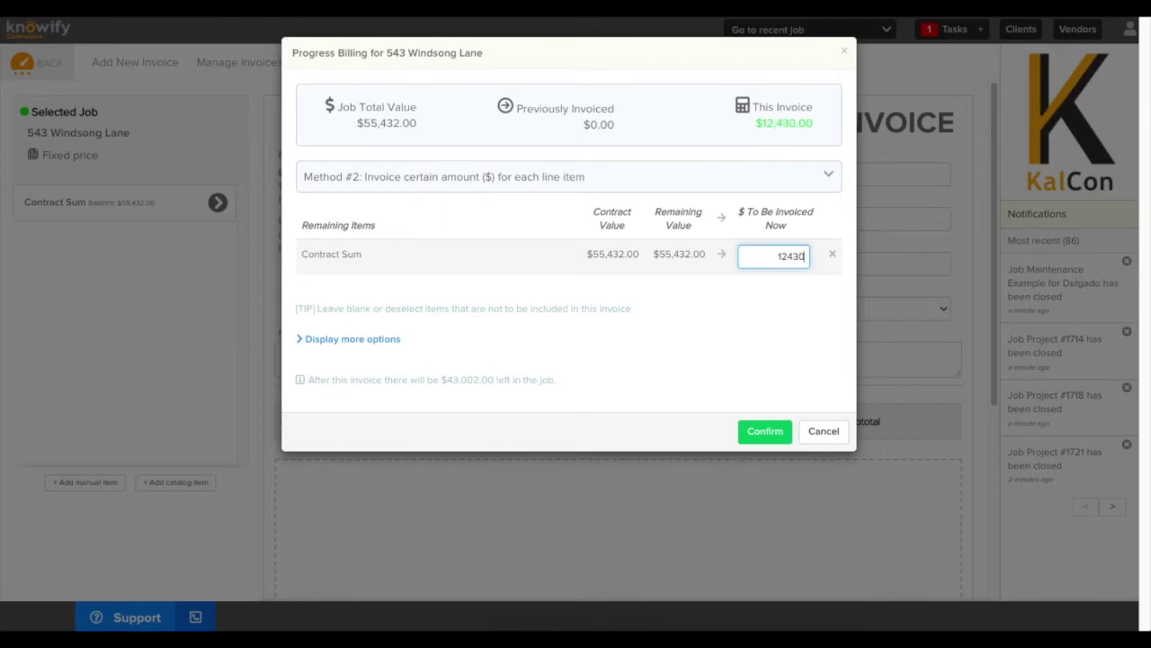
left_click(711, 315)
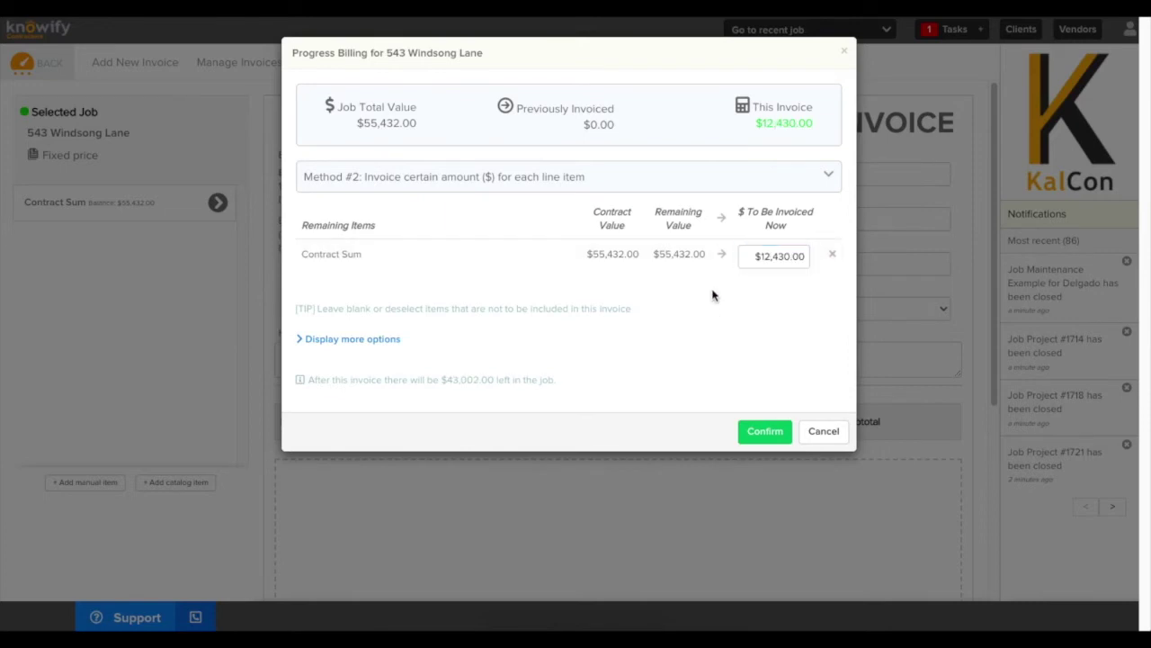
left_click(752, 433)
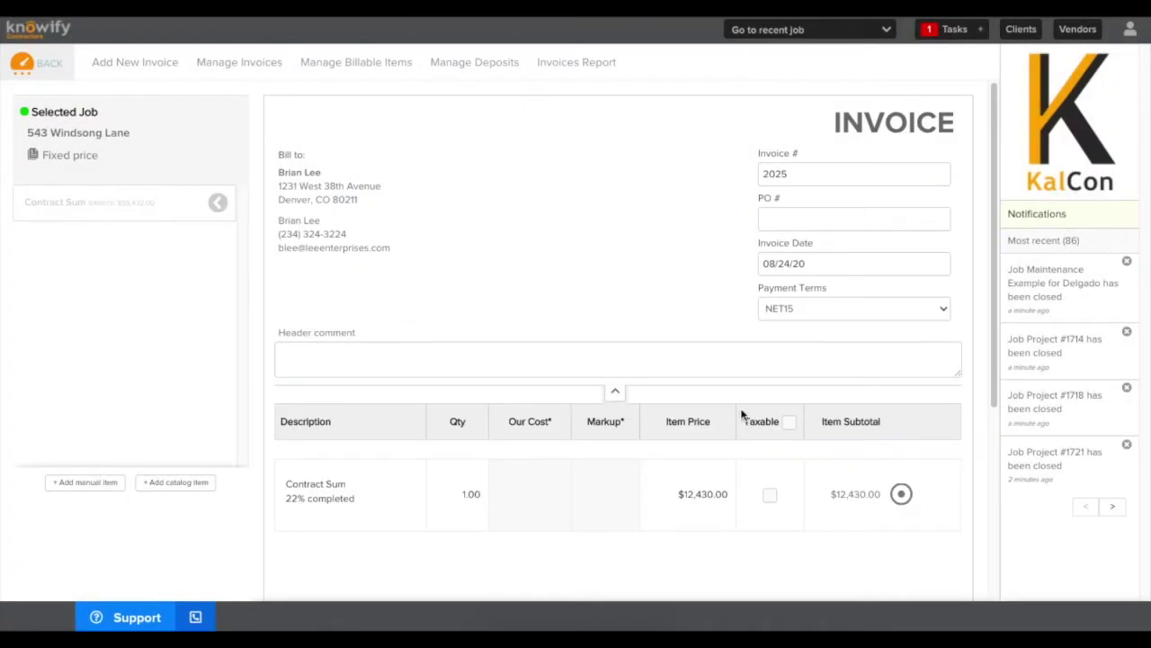
Verify and finalize invoice 2025 for $12,430.00
scroll(743, 405, "down", 3)
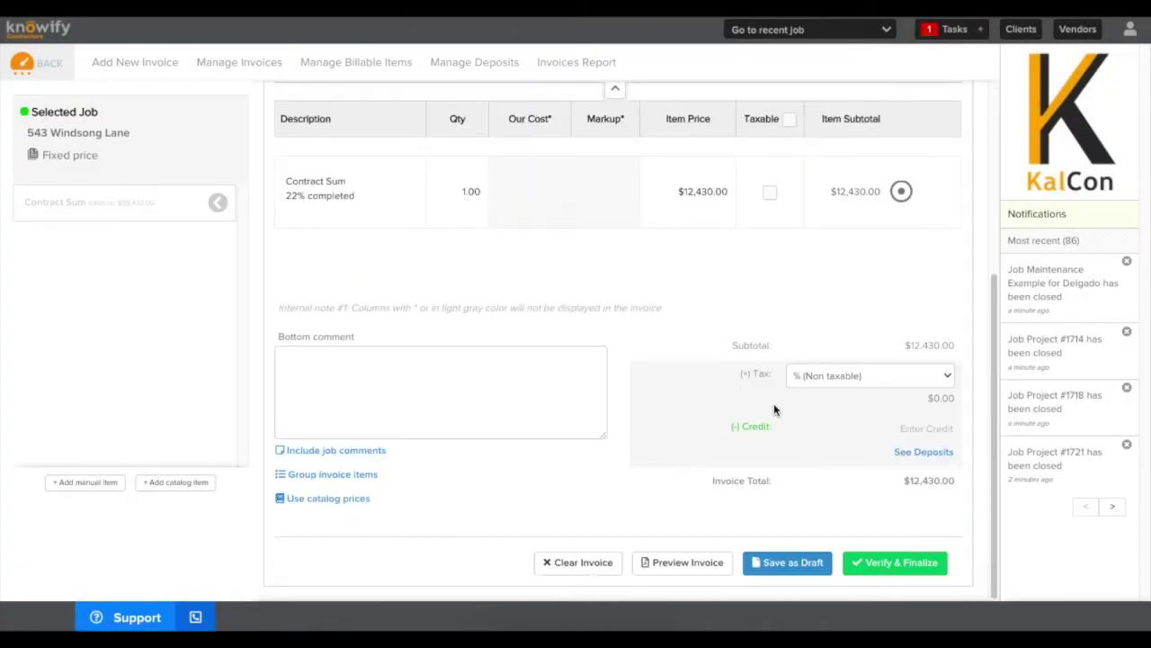
left_click(886, 562)
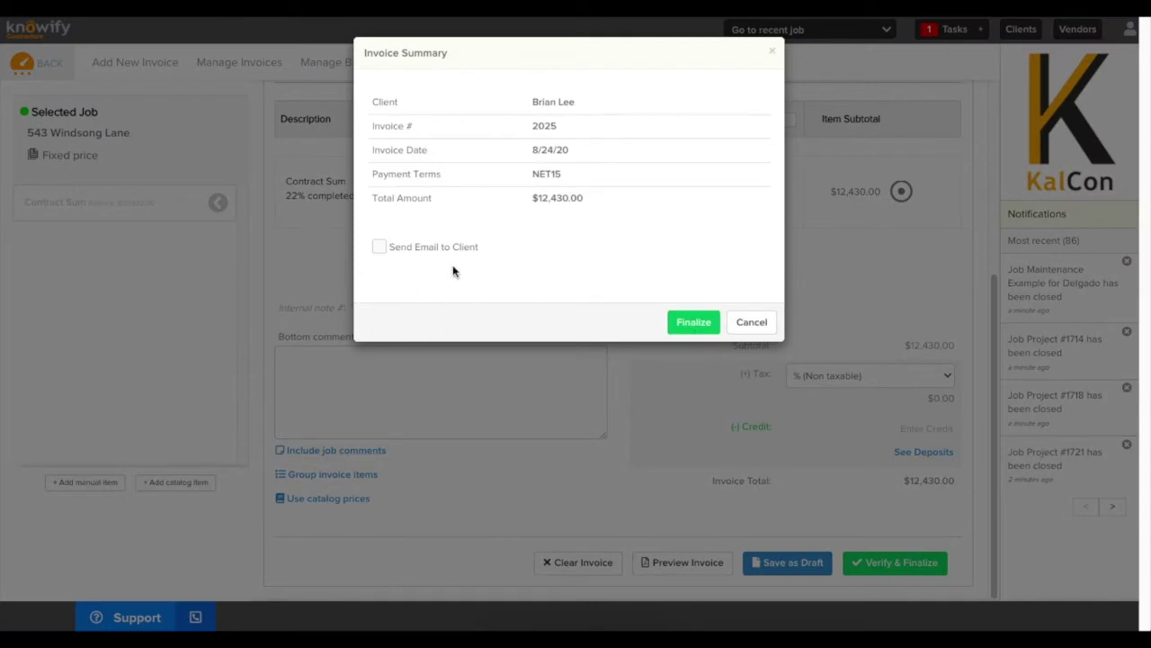
left_click(693, 321)
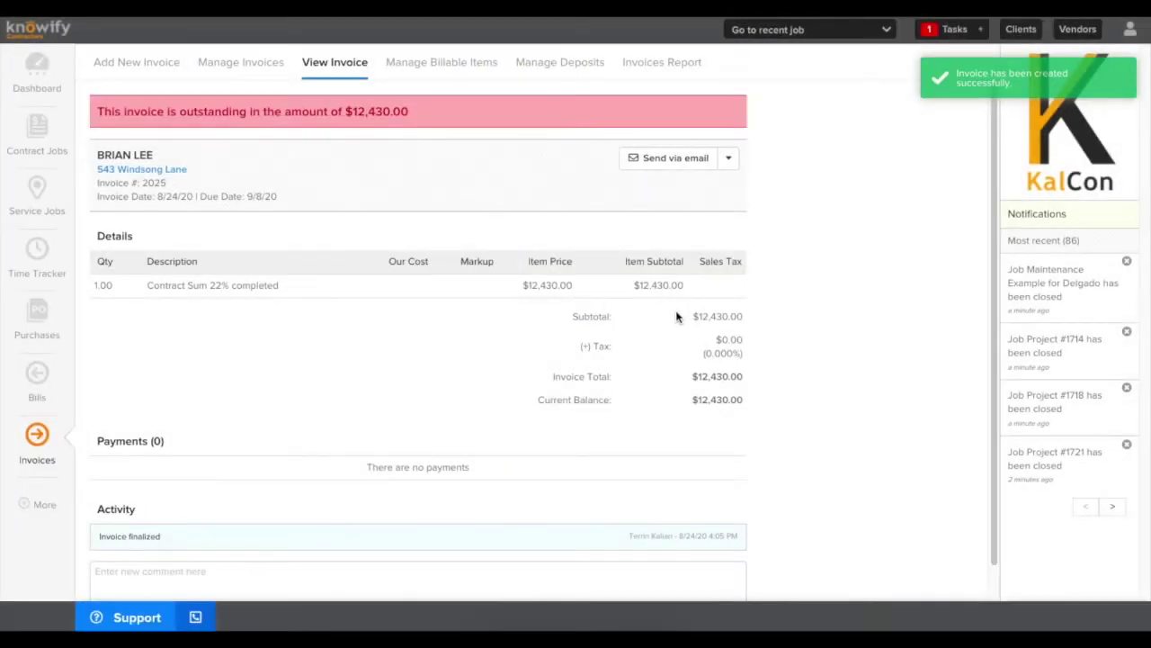
Record the full $12,430.00 payment on invoice 2025, then return to the job
left_click(727, 158)
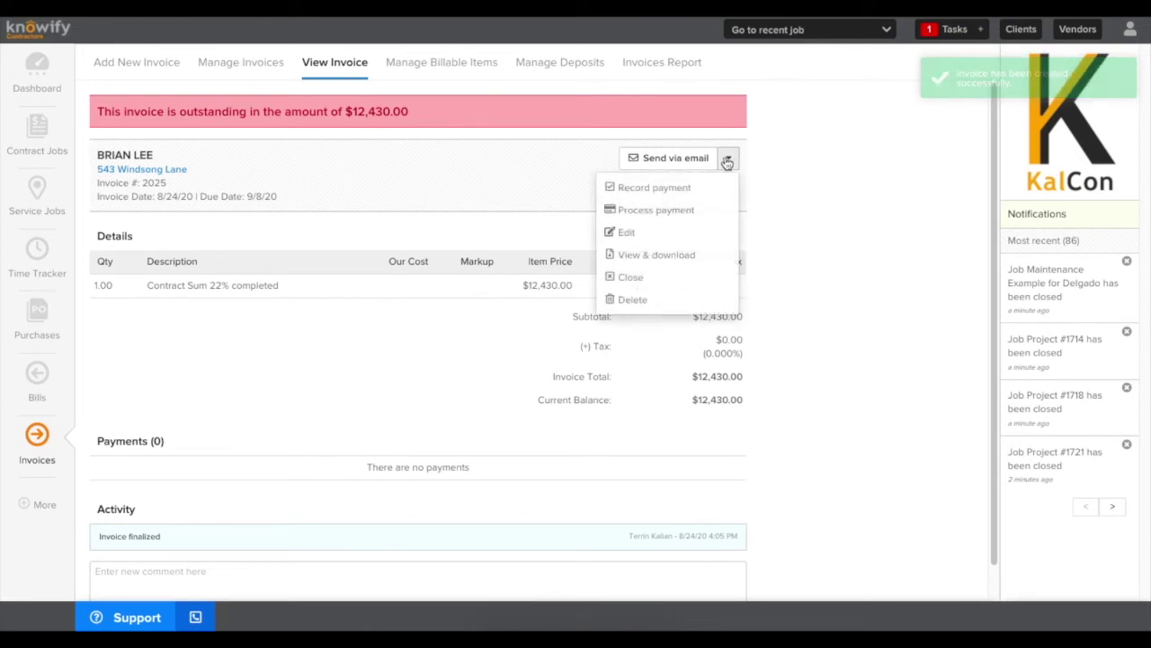
left_click(648, 193)
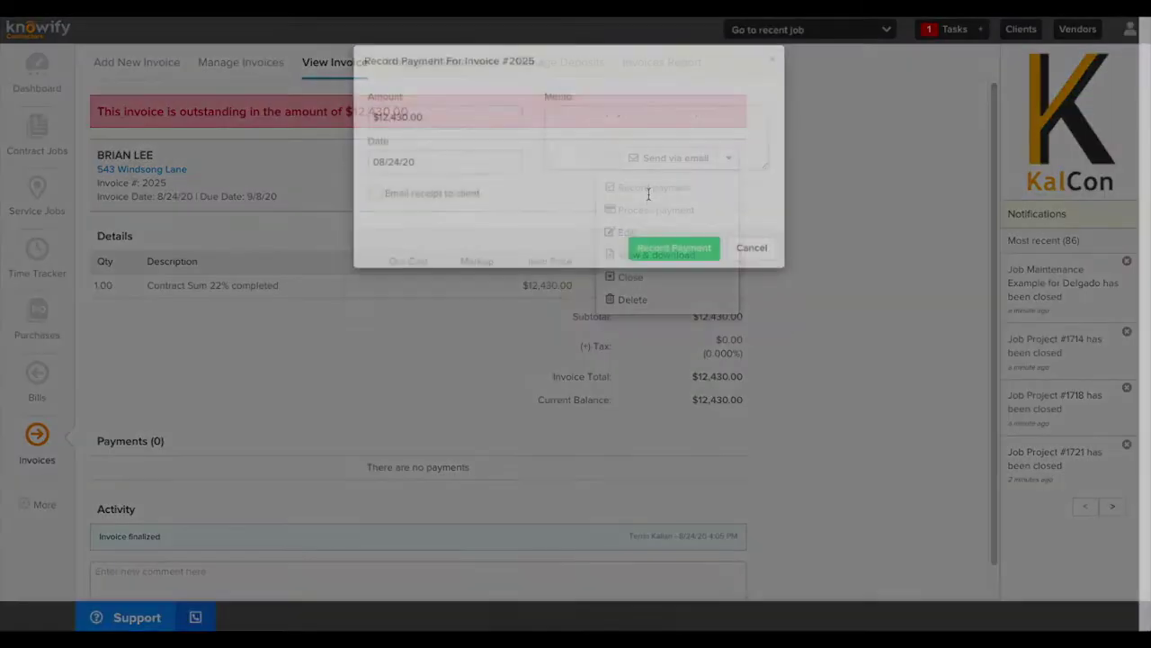
left_click(432, 174)
double_click(432, 173)
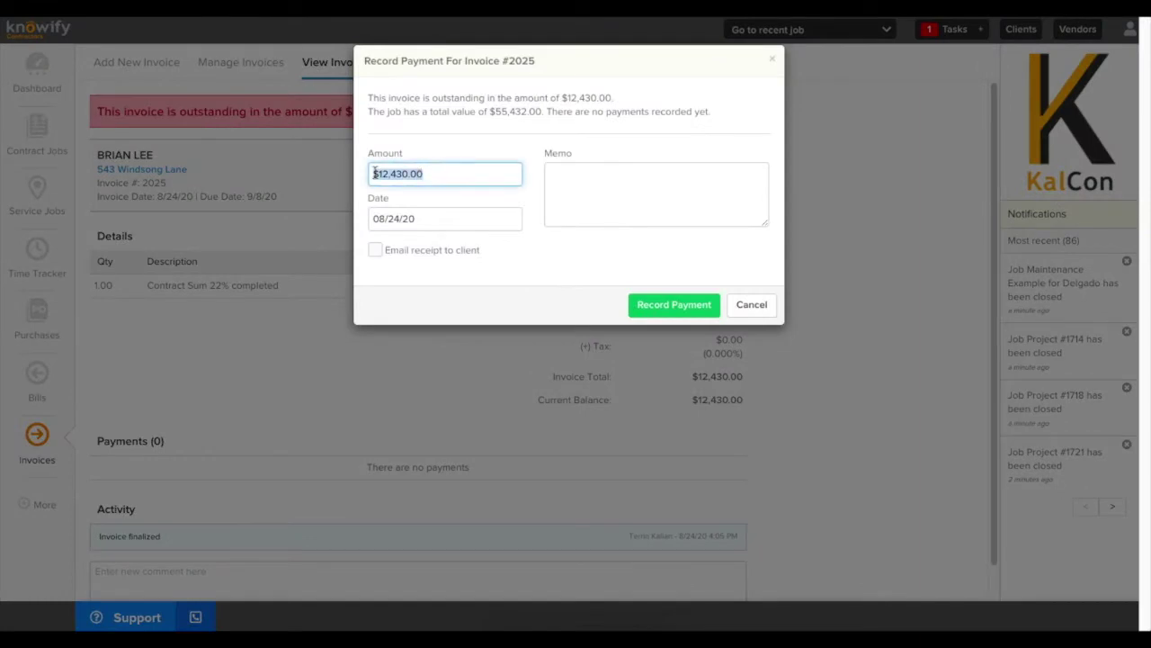
left_click(433, 174)
left_click(644, 306)
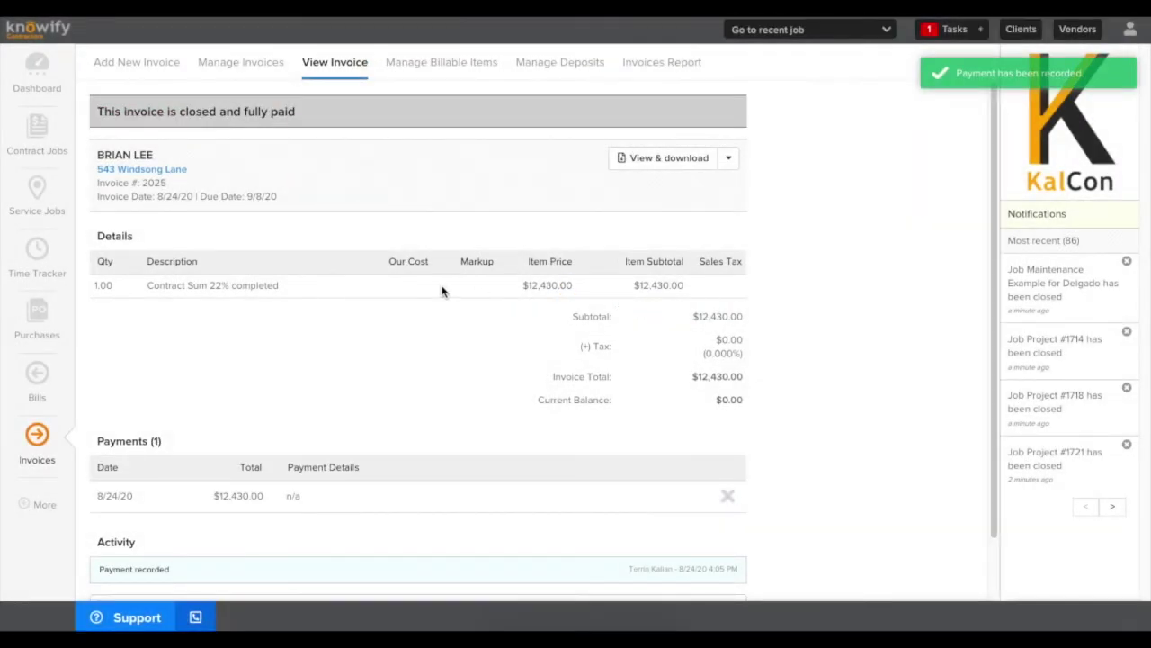
left_click(153, 175)
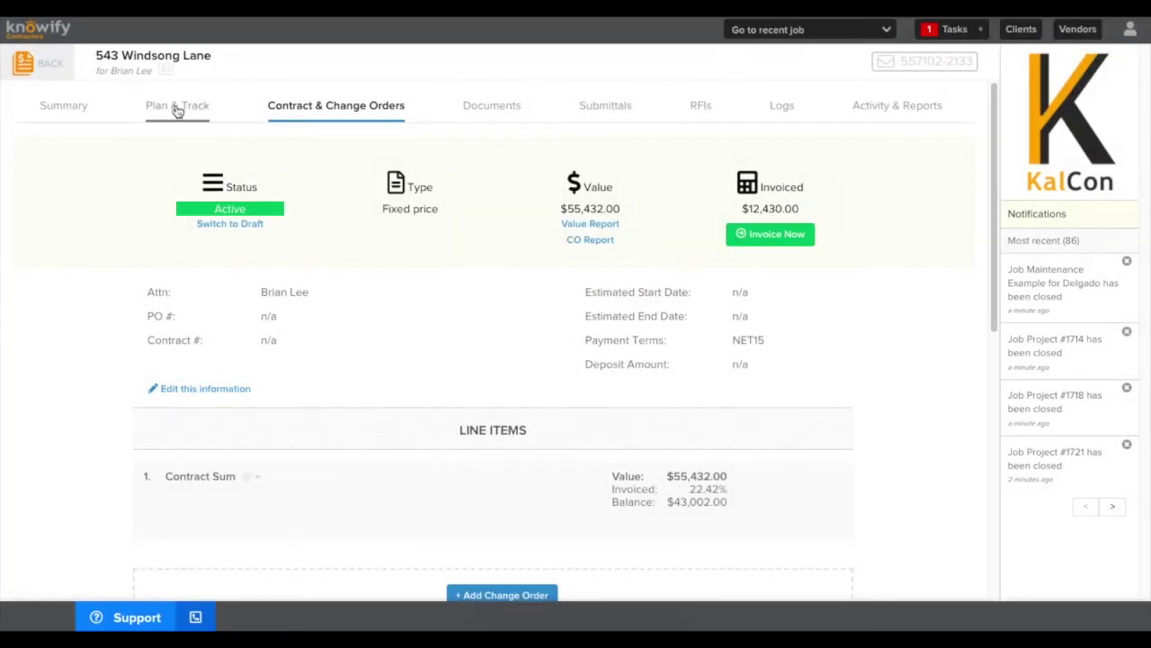
In the job's Plan & Track tab, expand Materials and choose to allocate materials
left_click(178, 107)
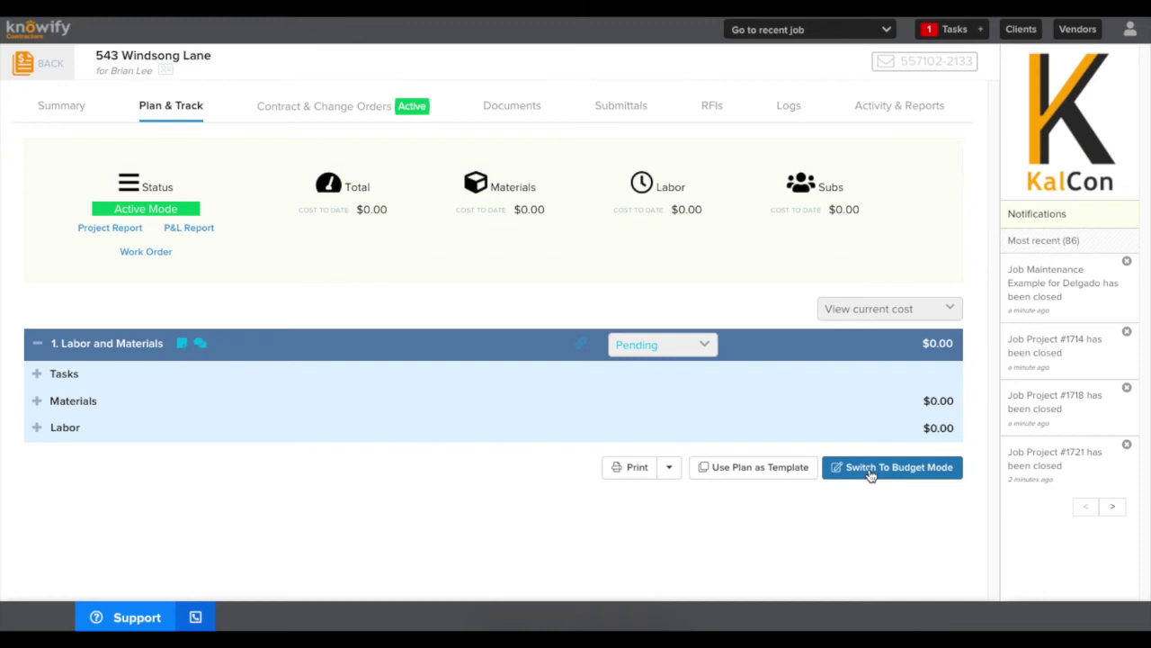
left_click(37, 401)
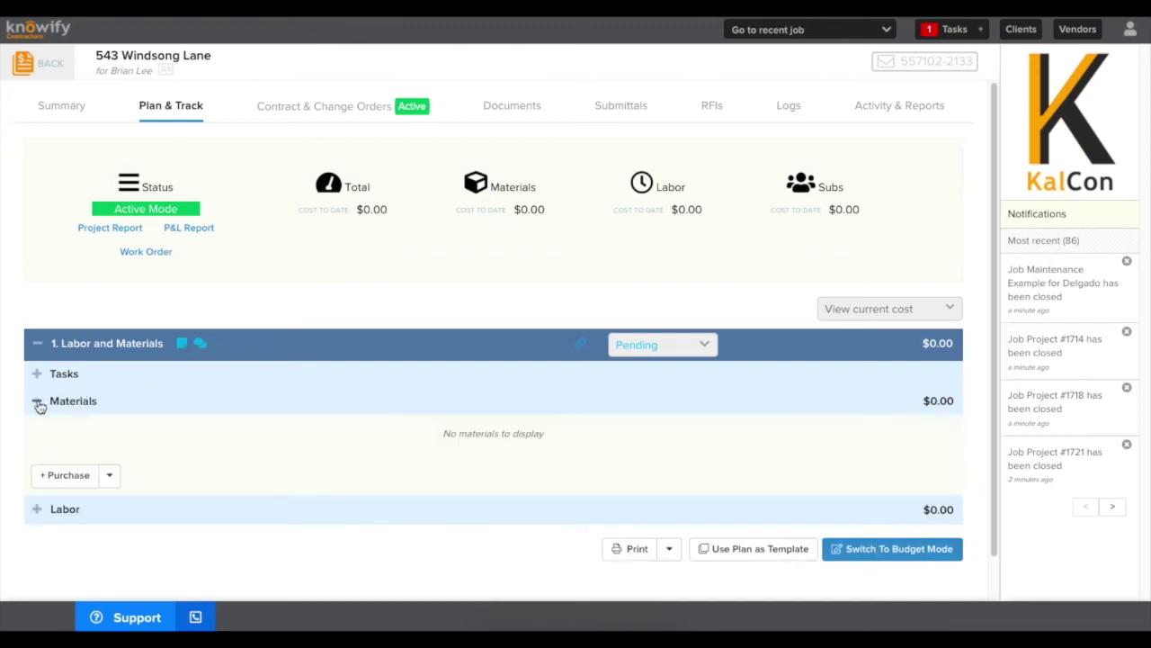
left_click(110, 478)
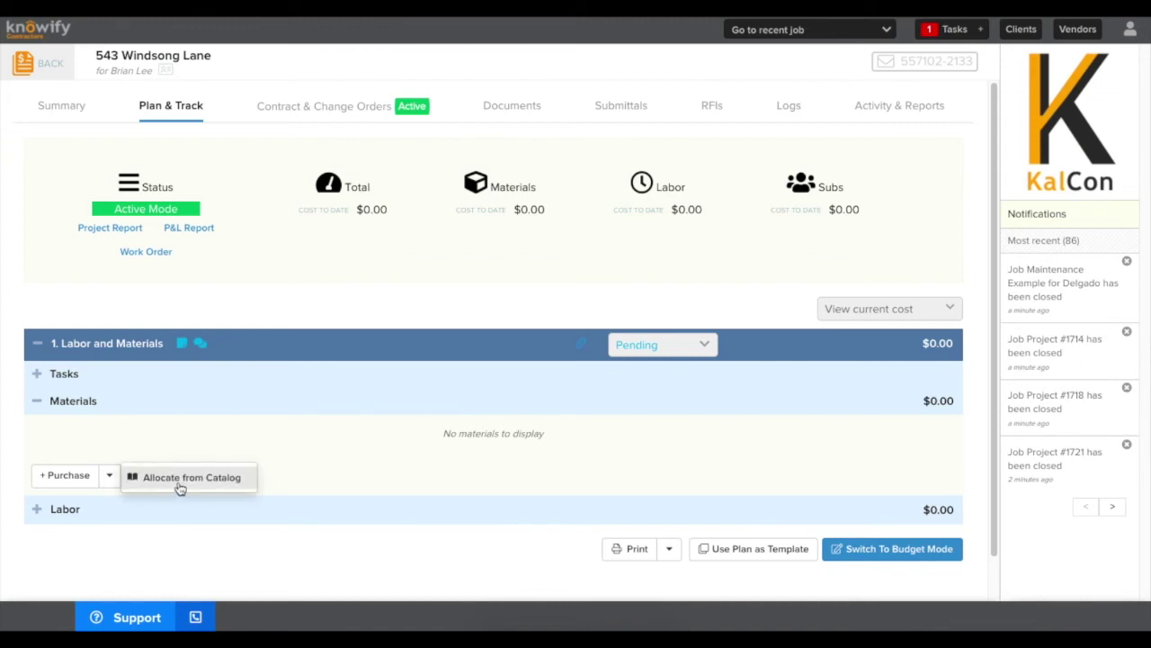
left_click(180, 478)
Add a Material Cost to Date row with quantity 1 and cost $5,830.00
left_click(551, 139)
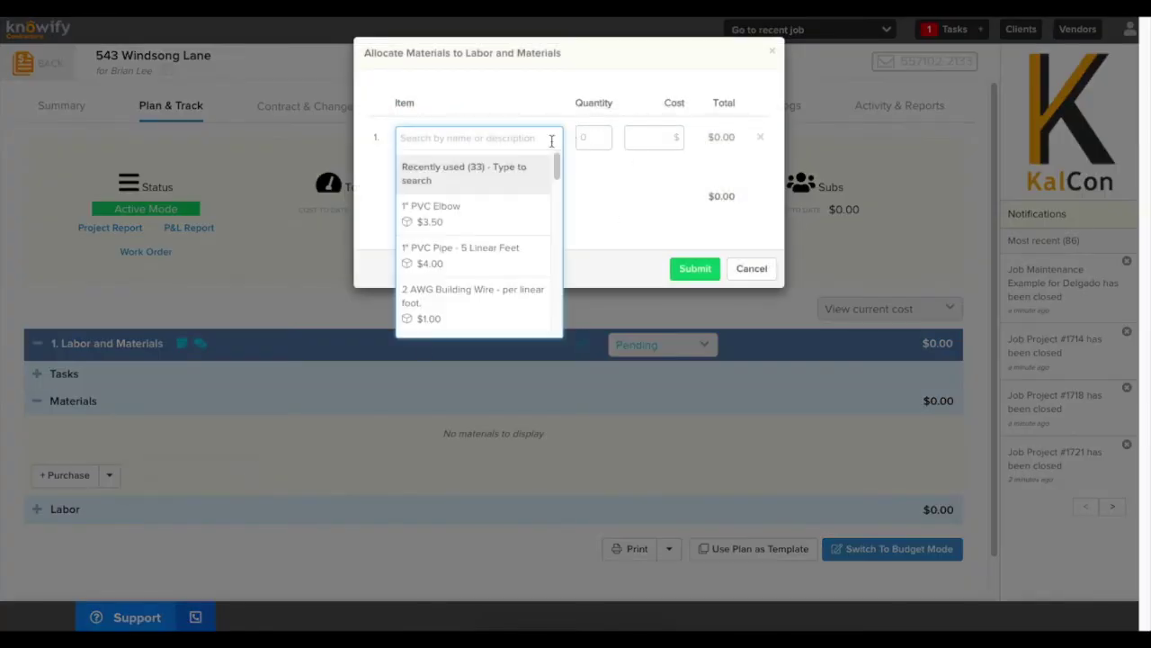
type("MAterial Cost to D")
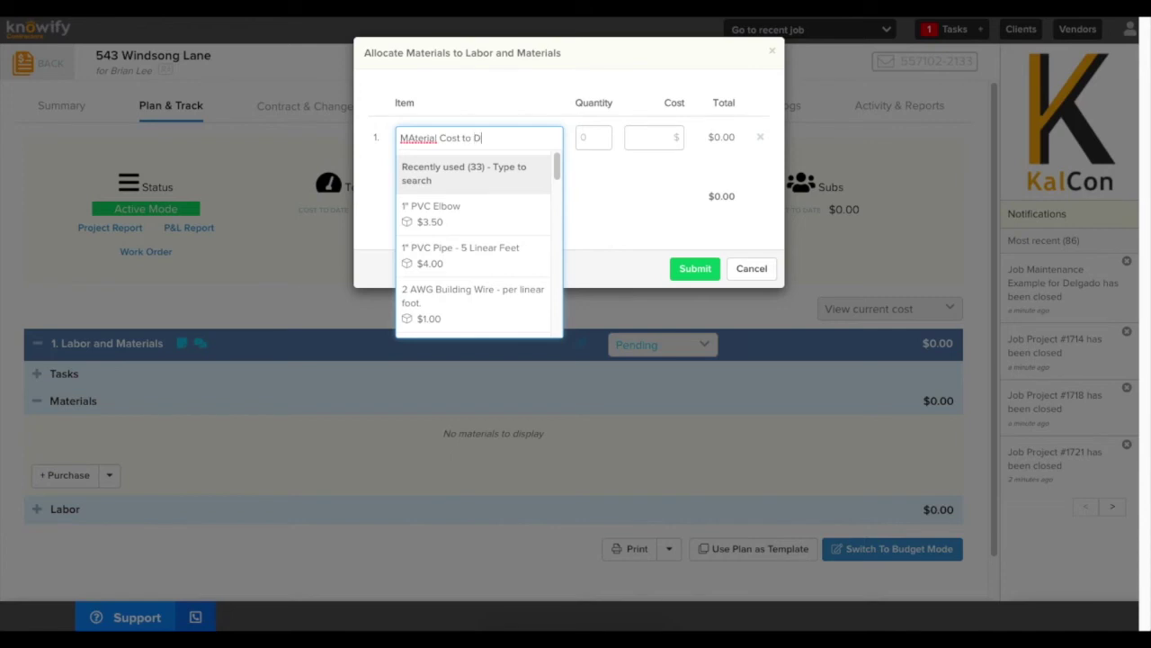
type("ate")
key("Return")
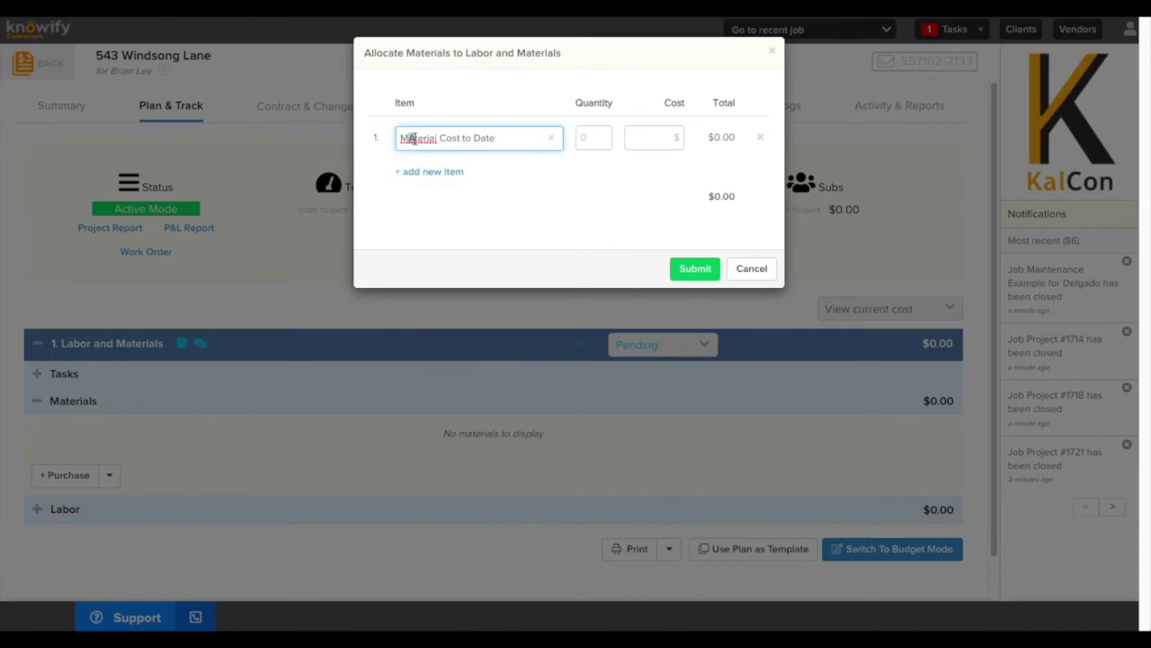
left_click(586, 137)
type("1")
left_click(660, 139)
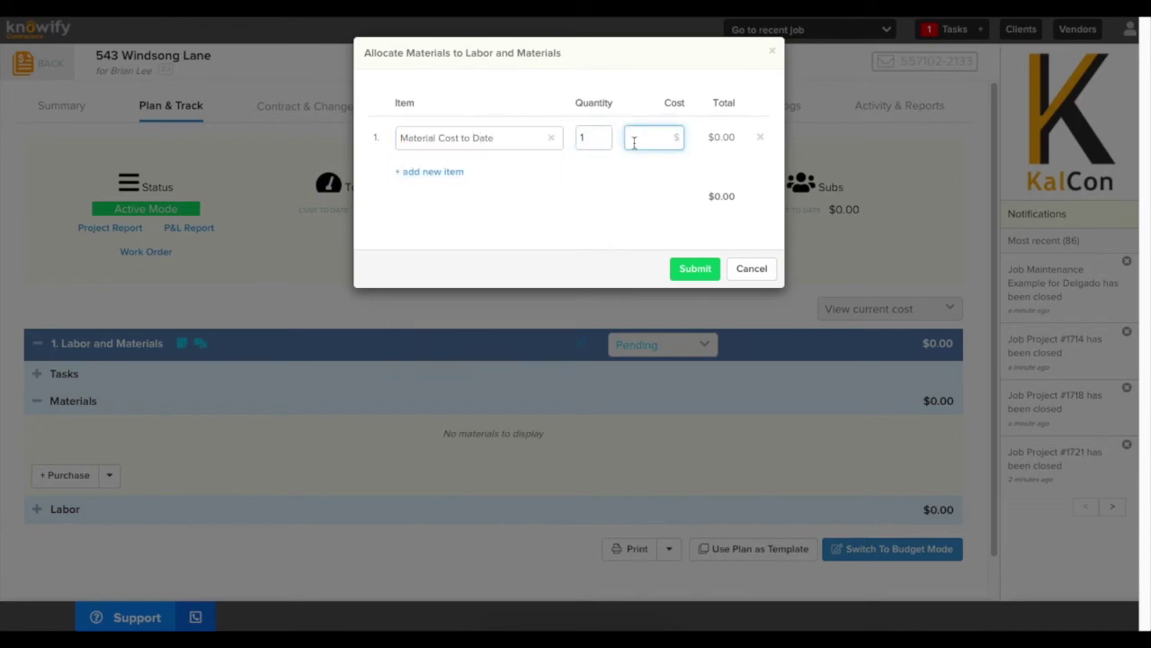
type("58")
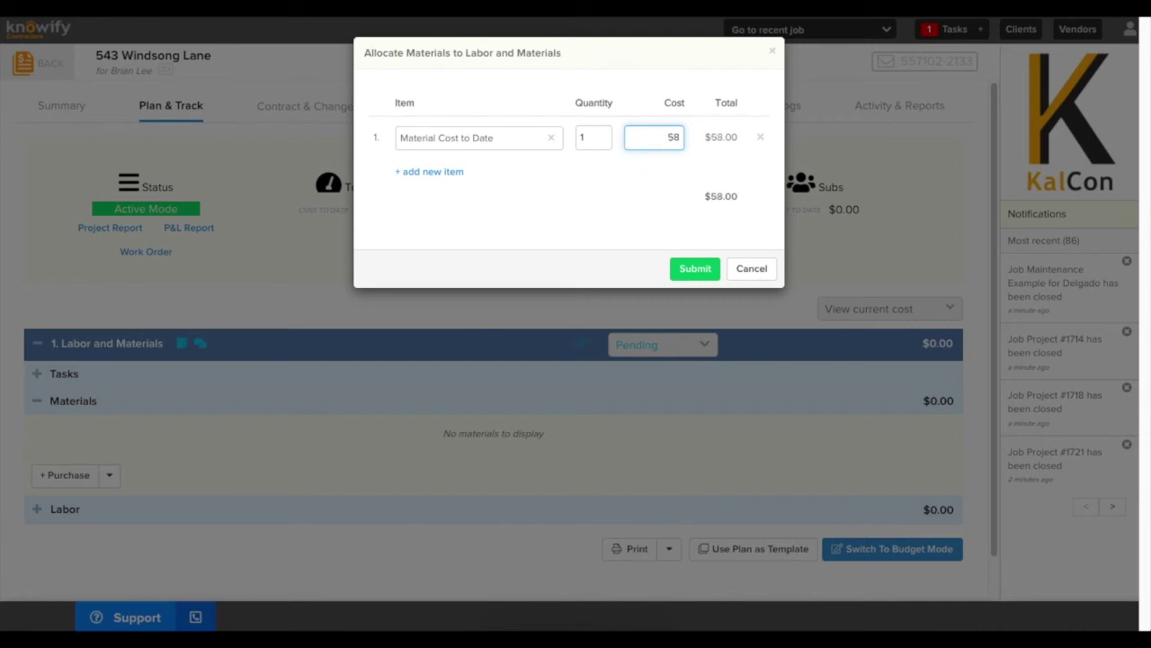
type("30")
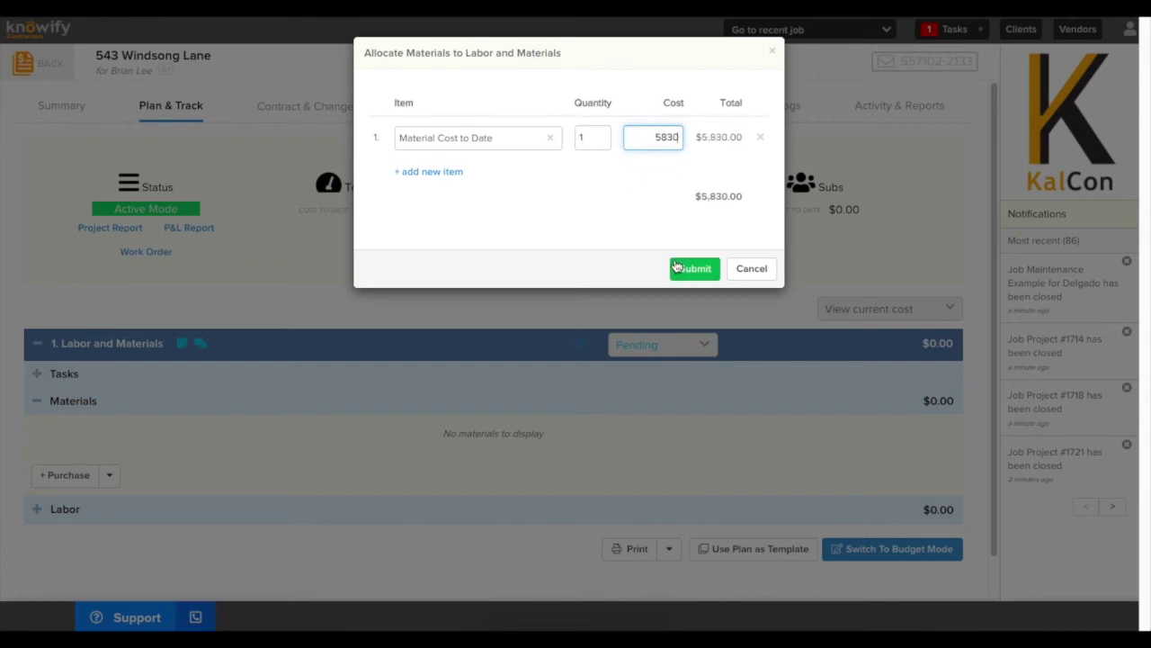
left_click(599, 229)
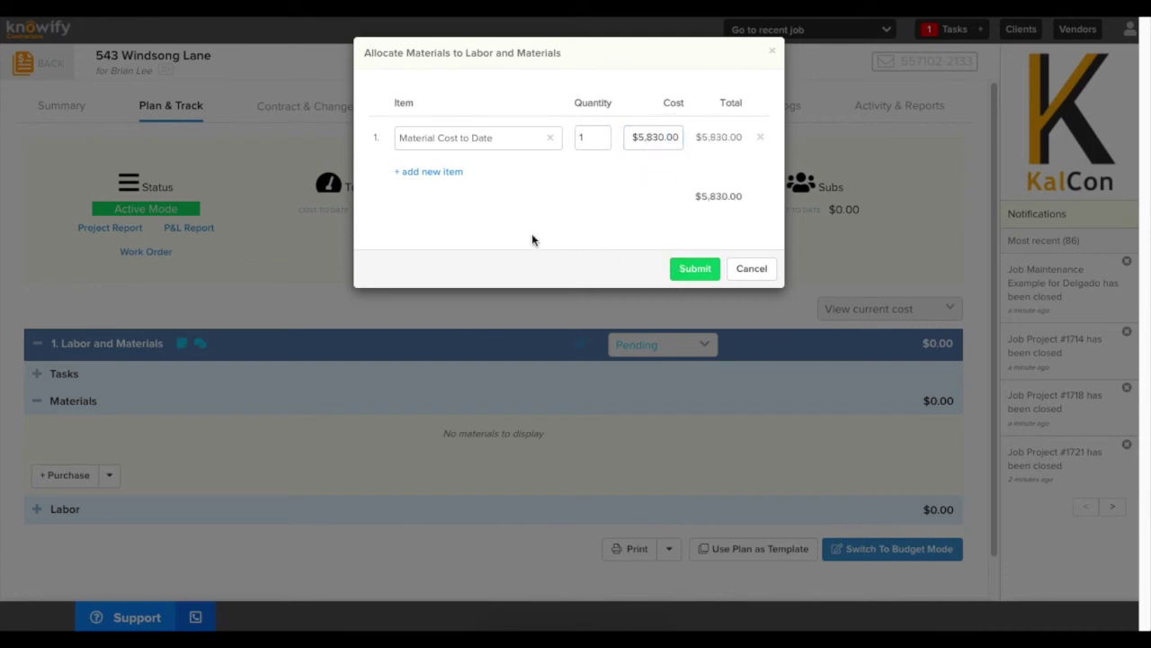
Remove the extra empty item rows and submit the material allocation
left_click(446, 172)
left_click(444, 214)
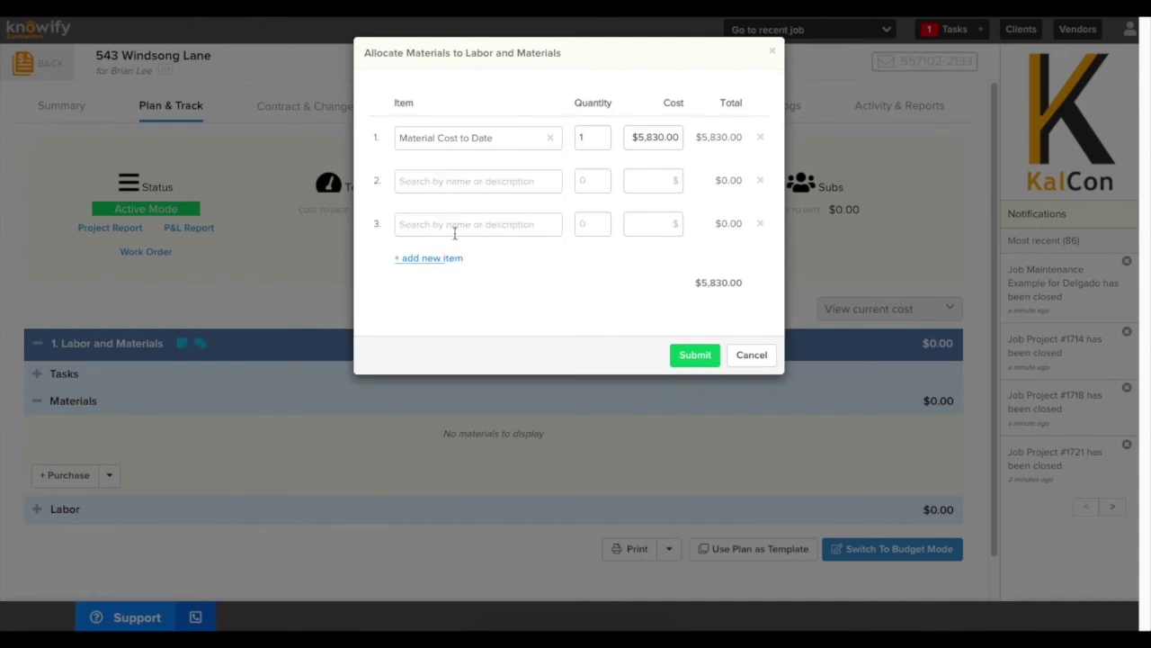
left_click(763, 183)
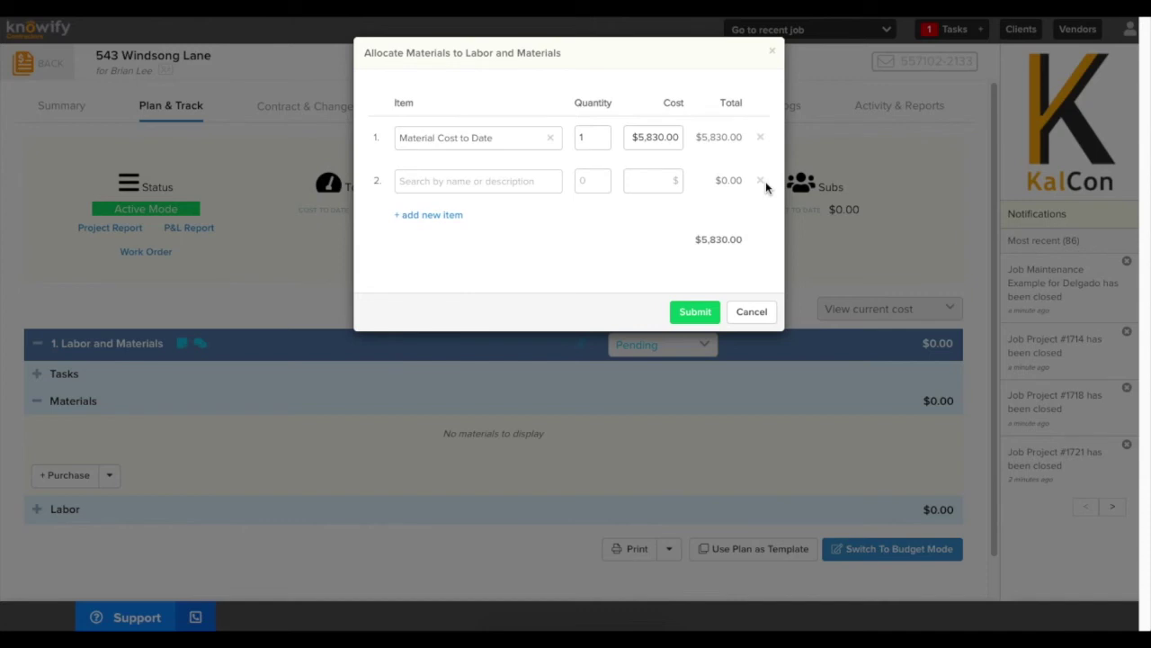
left_click(761, 183)
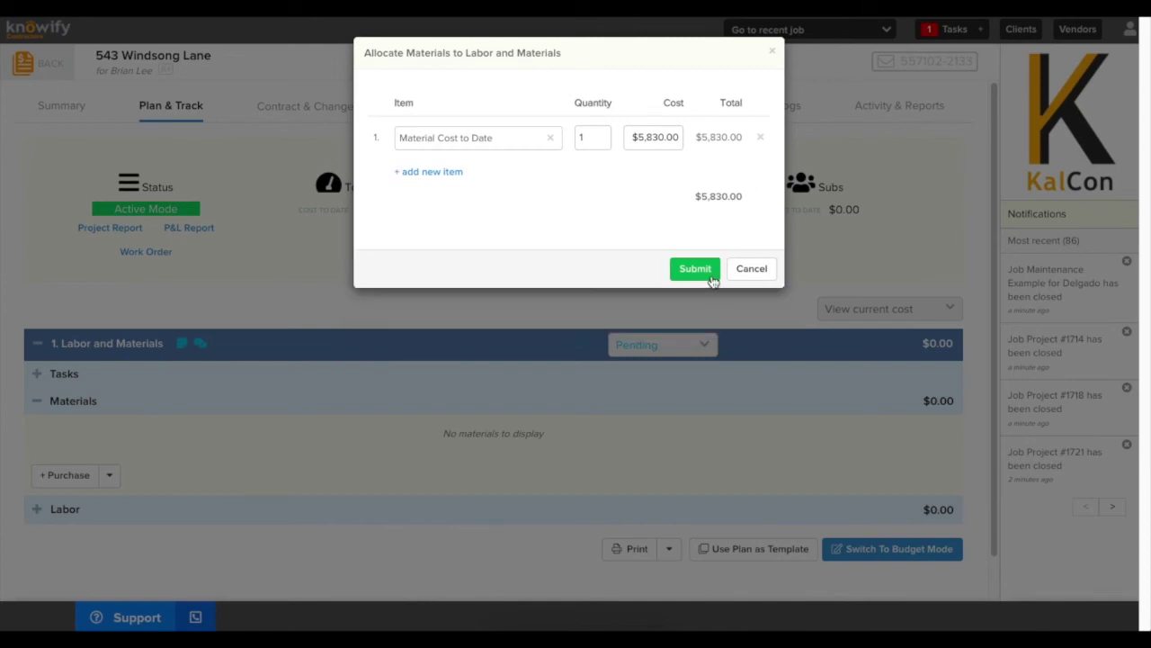
left_click(695, 269)
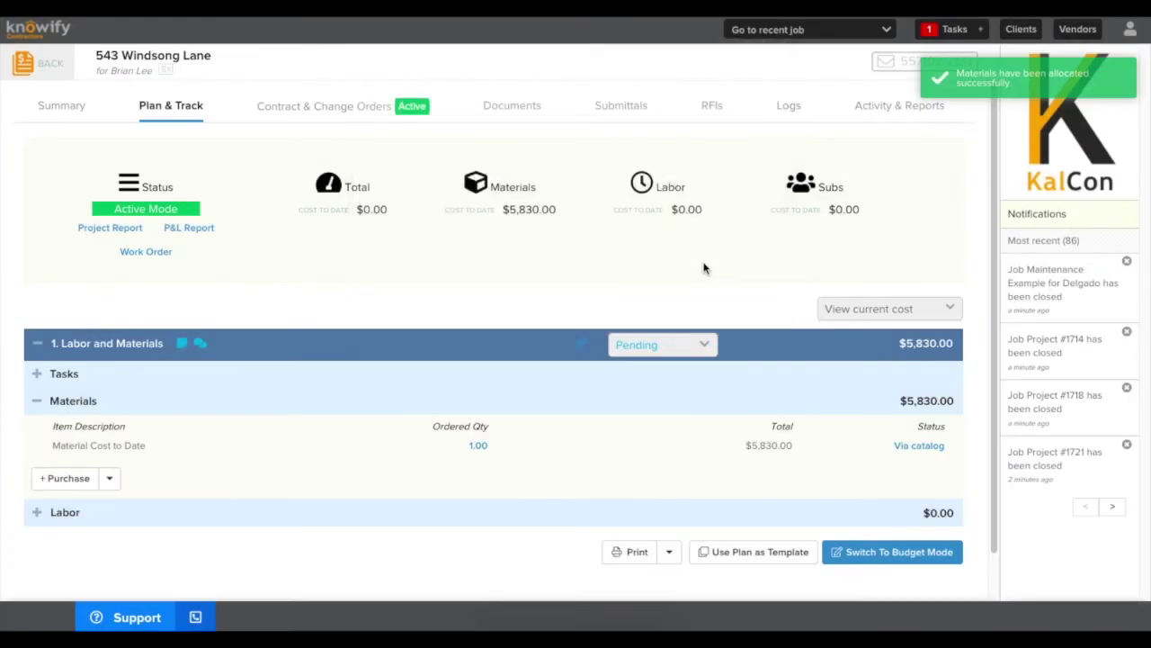
Enter 1 hour of straight time for one worker via Labor's Enter Time and submit it
scroll(453, 348, "down", 1)
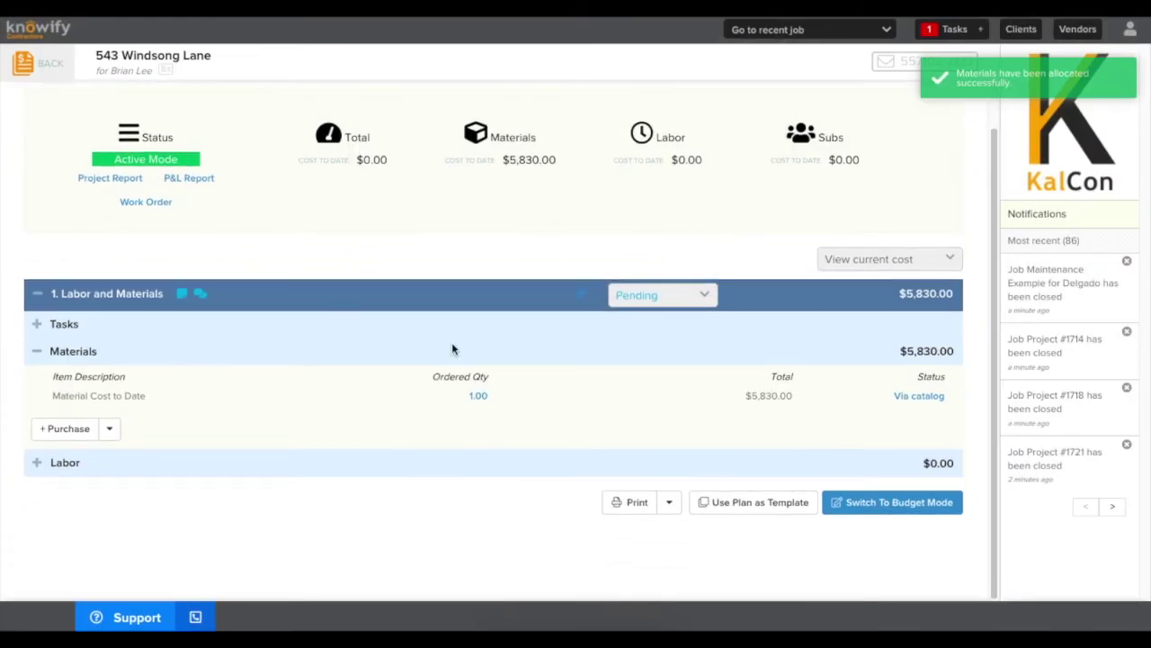
left_click(36, 462)
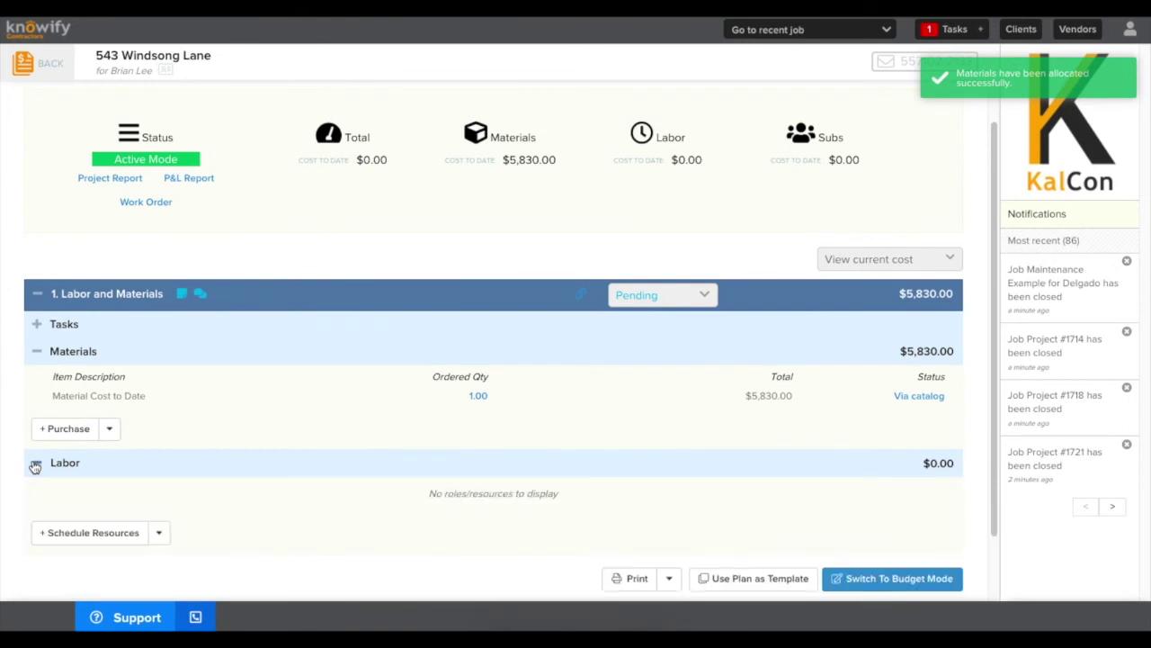
left_click(157, 535)
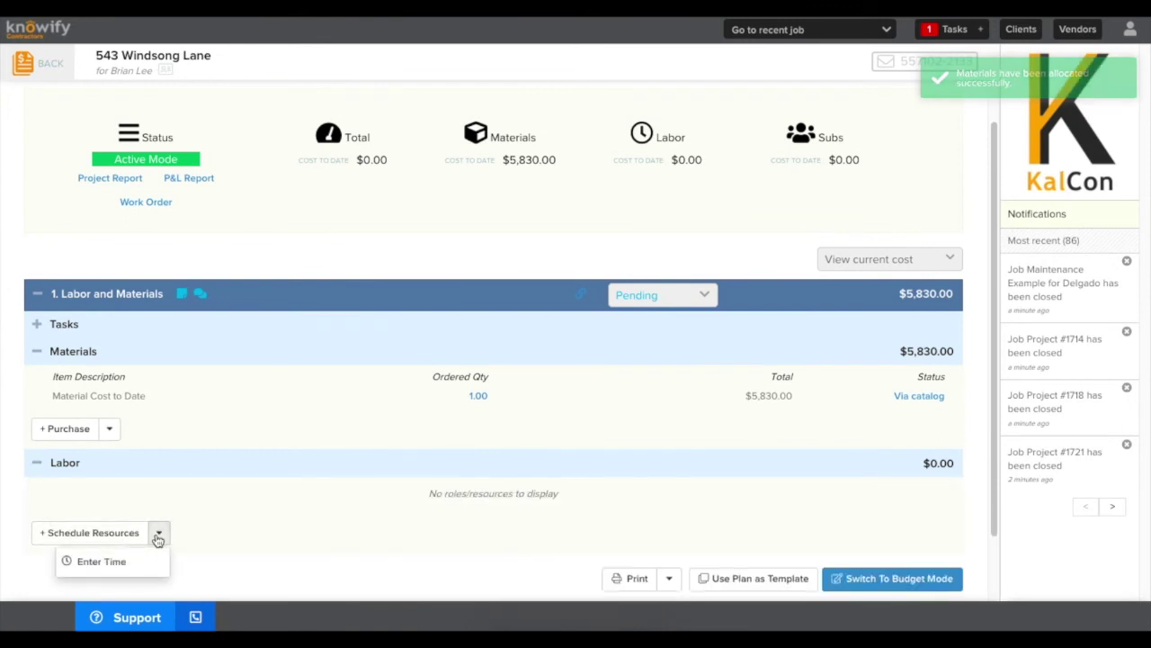
left_click(115, 563)
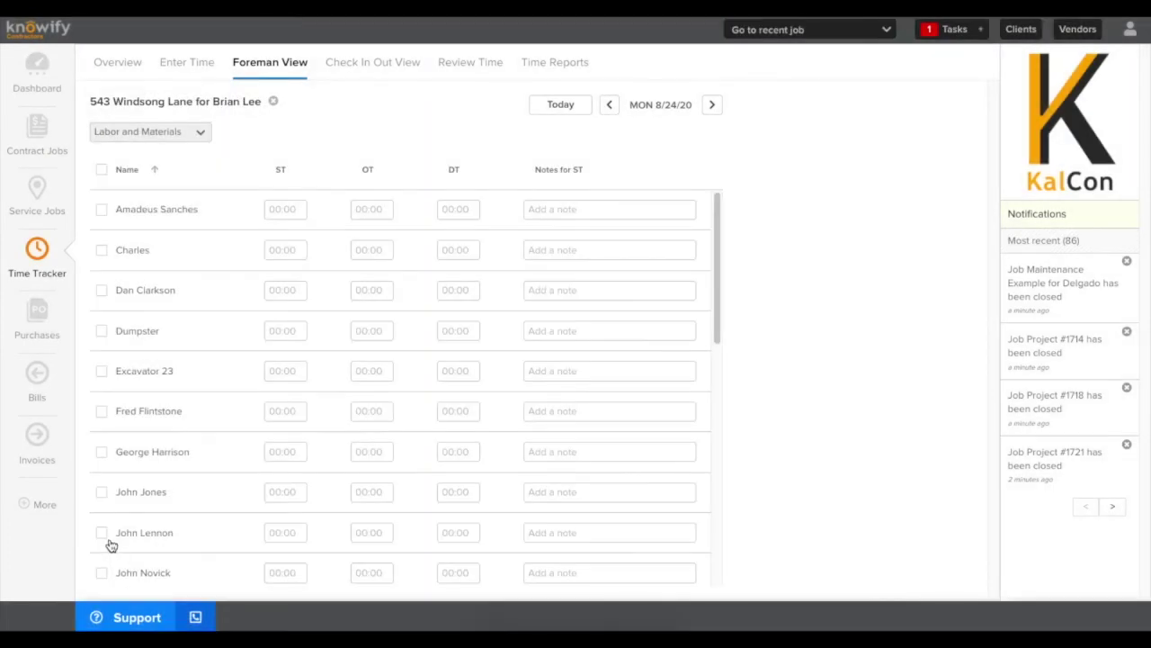
scroll(222, 435, "down", 7)
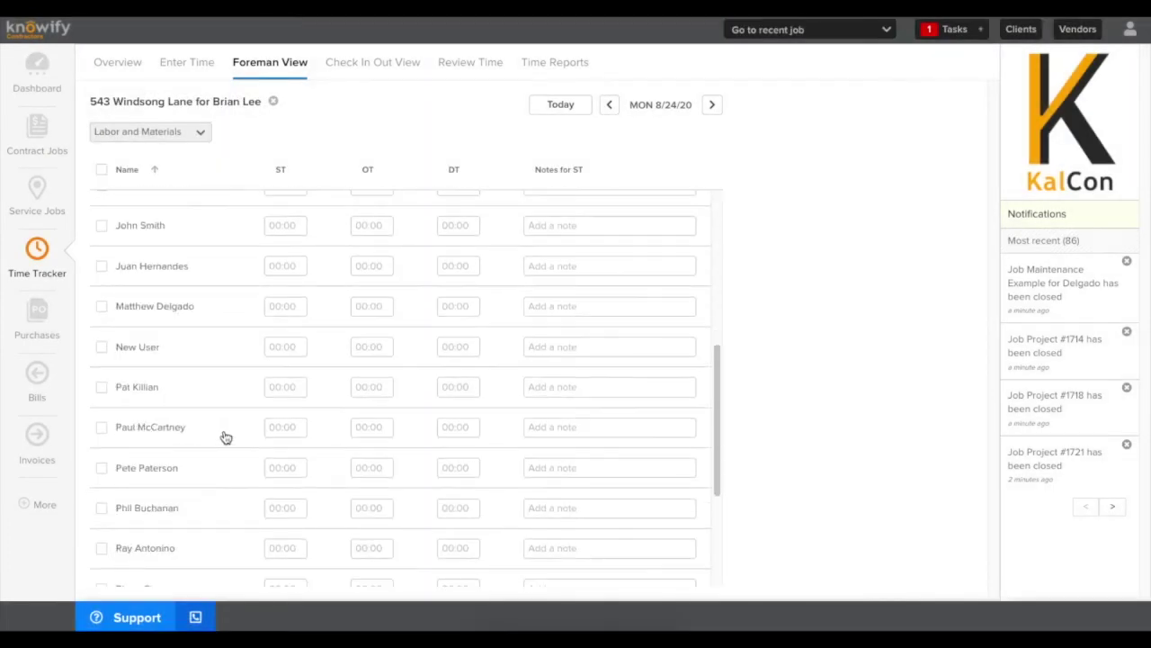
left_click(280, 407)
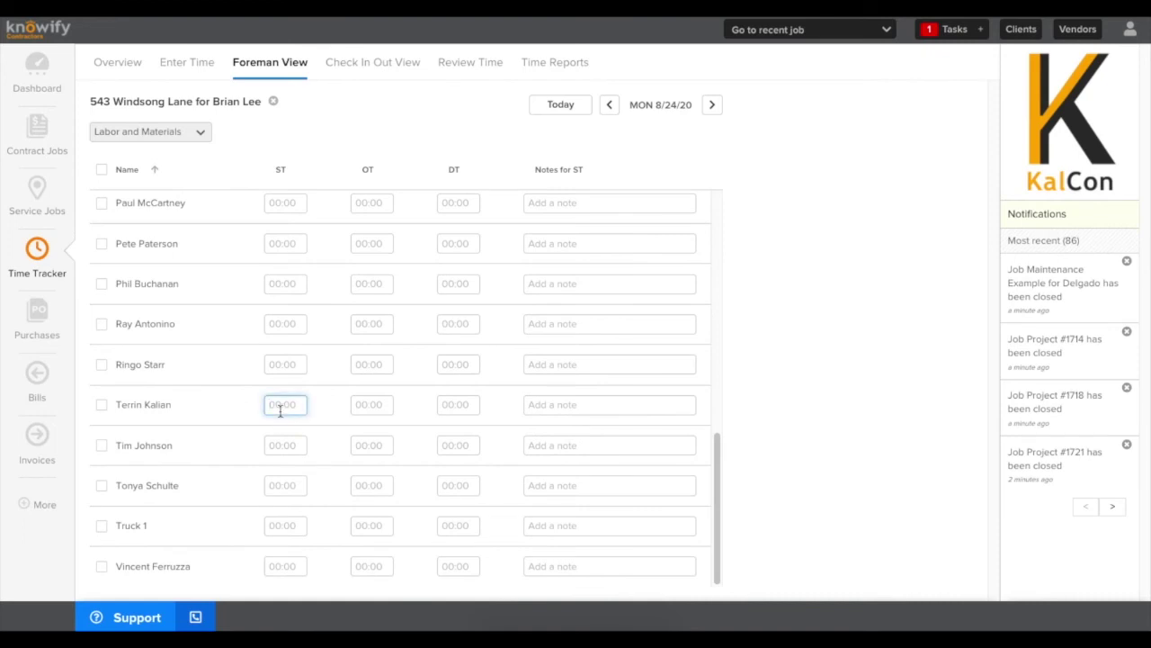
type("1")
left_click(674, 134)
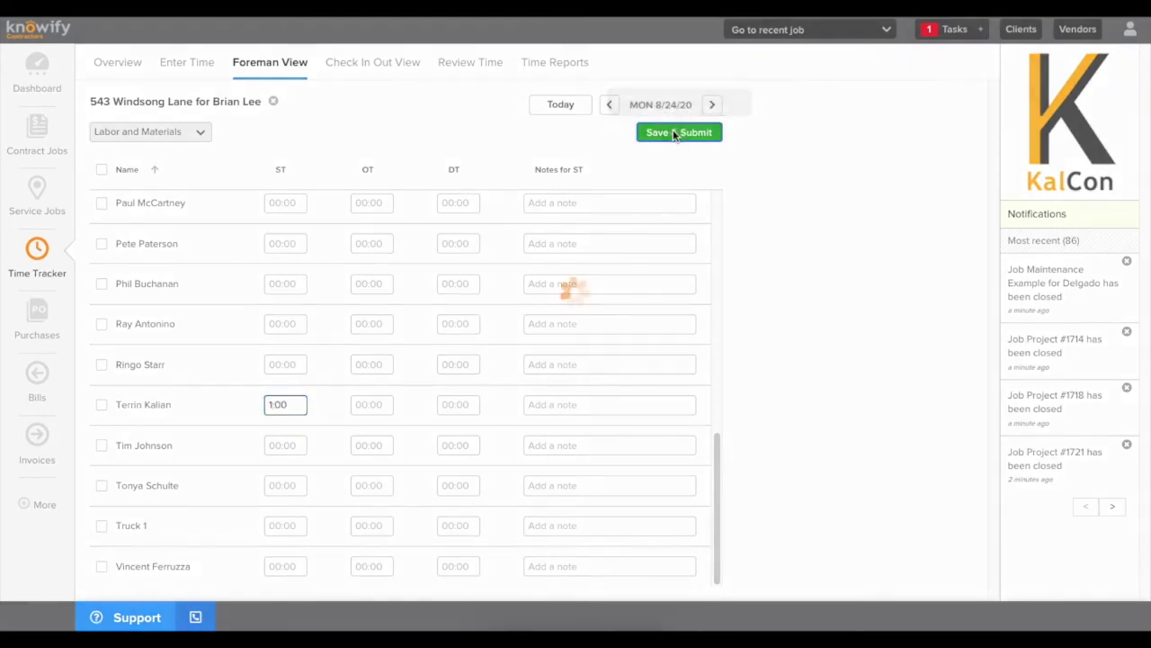
Change the job's new time entry cost to $7,320.00 in Review Time and save it
left_click(470, 67)
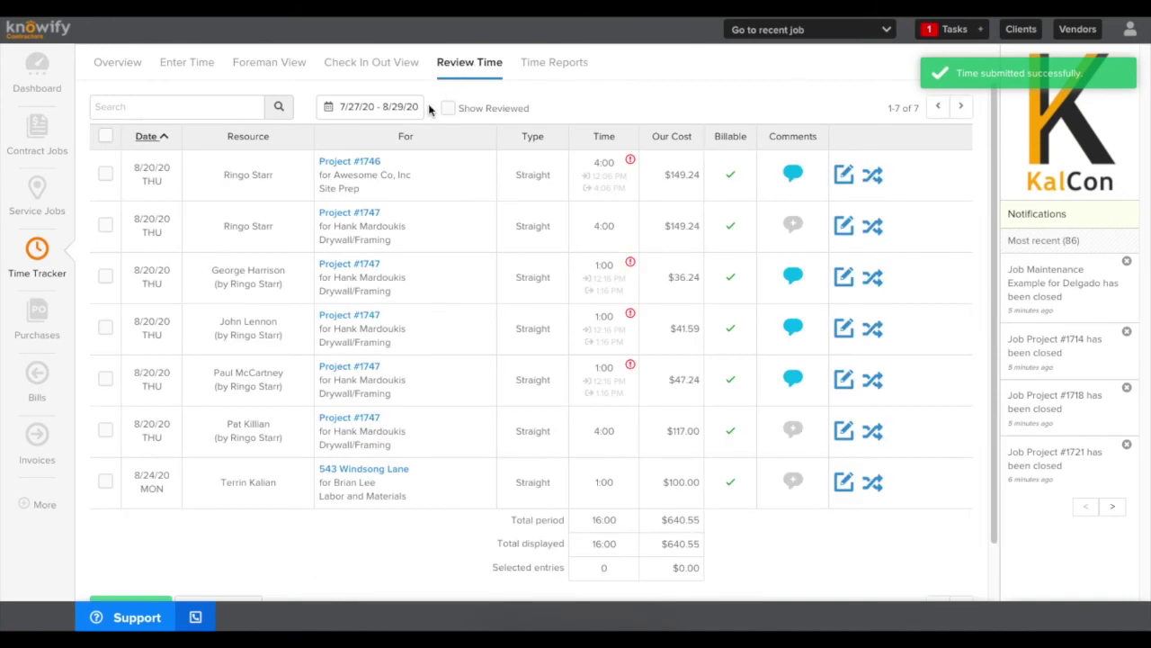
left_click(847, 484)
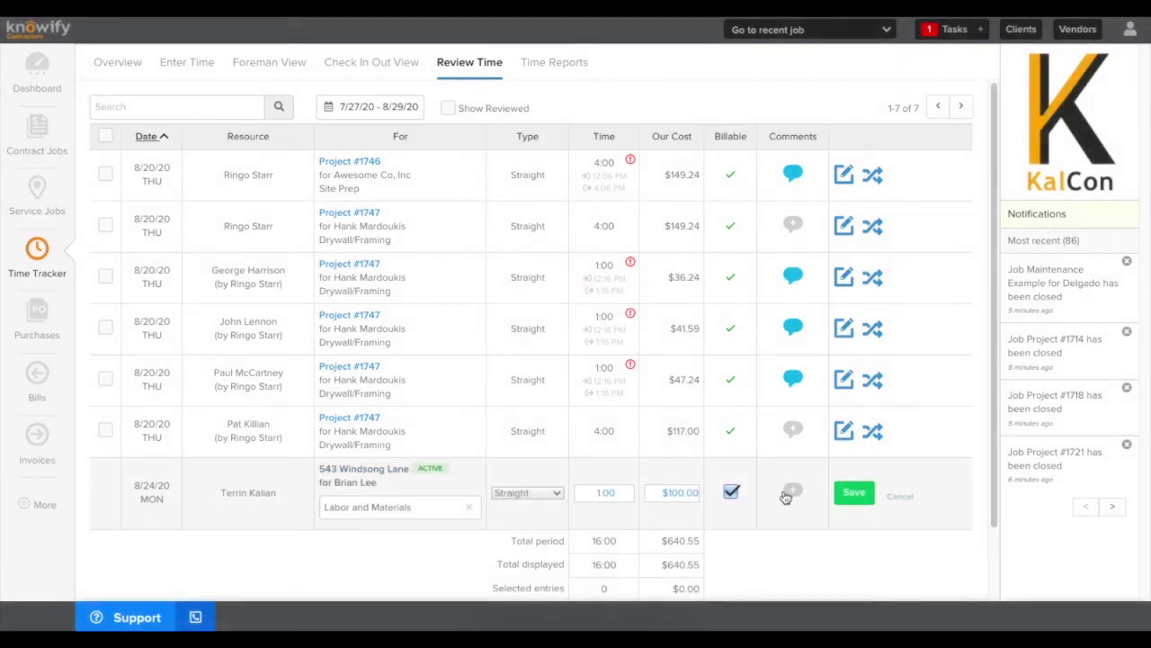
left_click(674, 498)
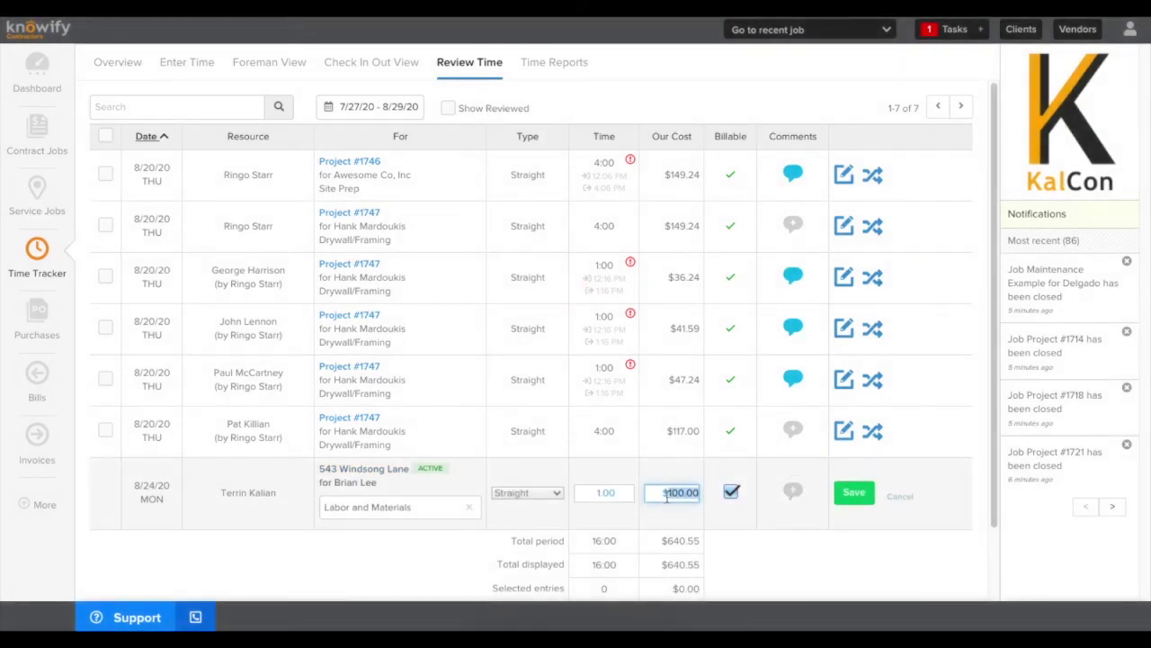
type("7320")
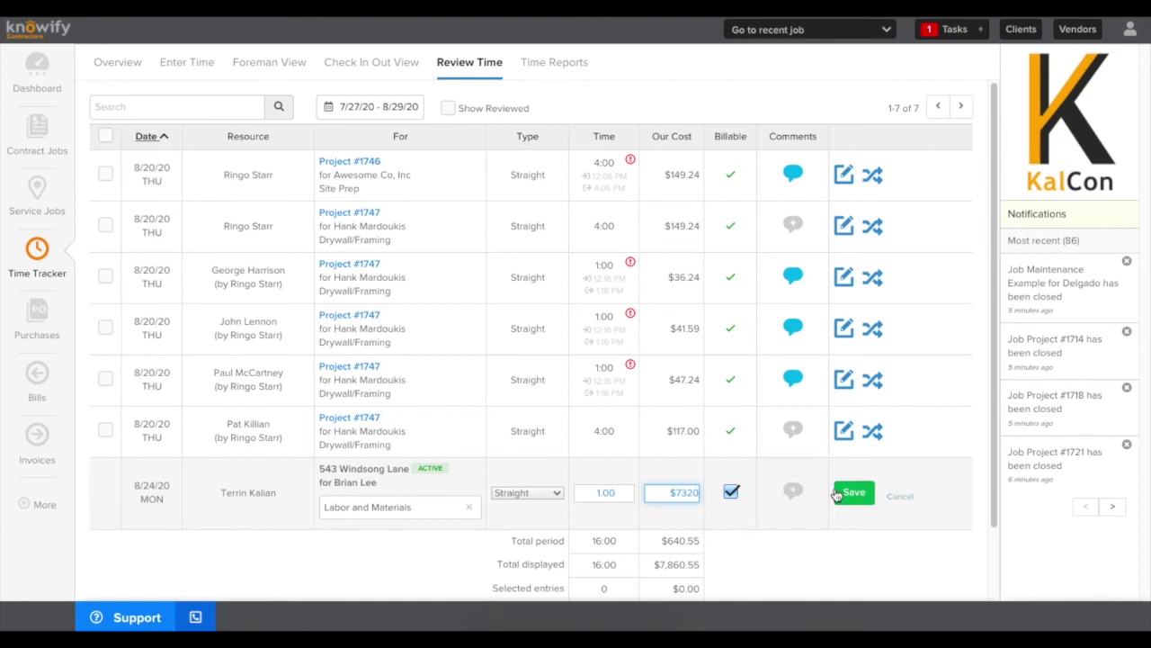
left_click(850, 493)
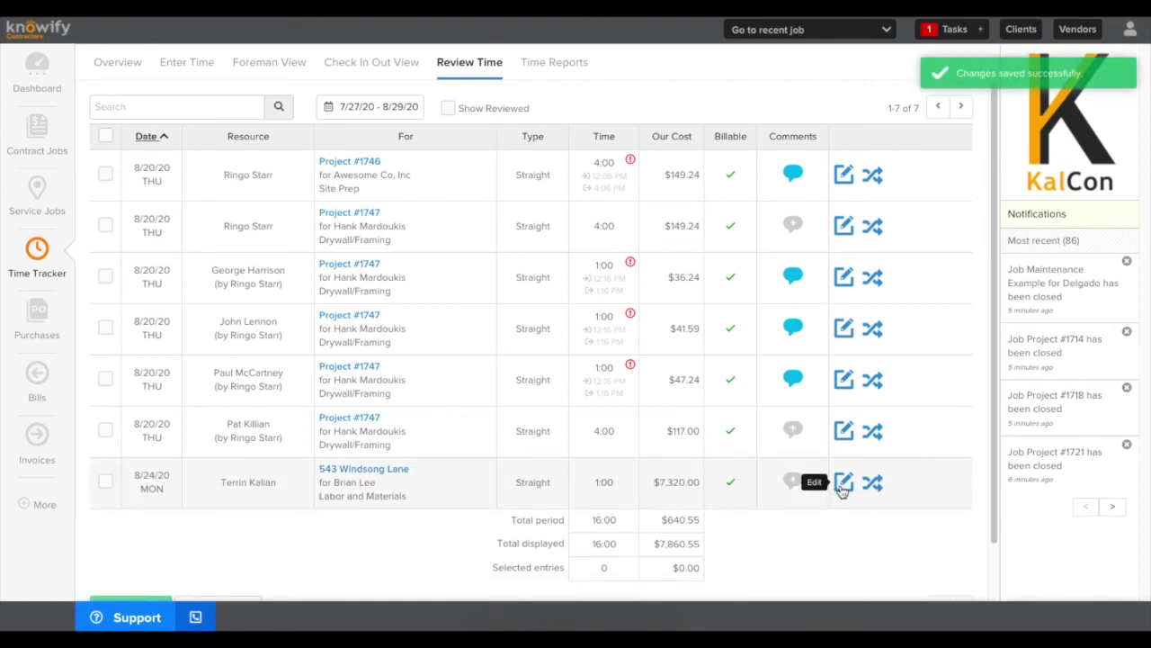
Re-edit the time entry, keeping its hours at 1:00, and save it again
left_click(843, 483)
left_click(612, 492)
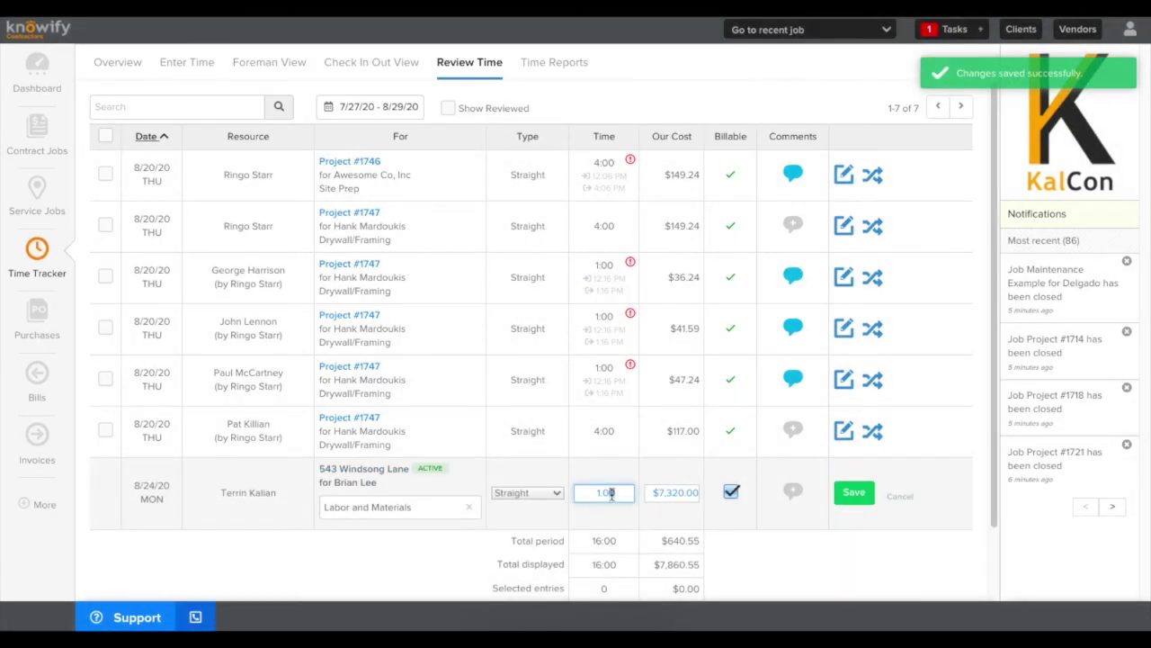
double_click(613, 492)
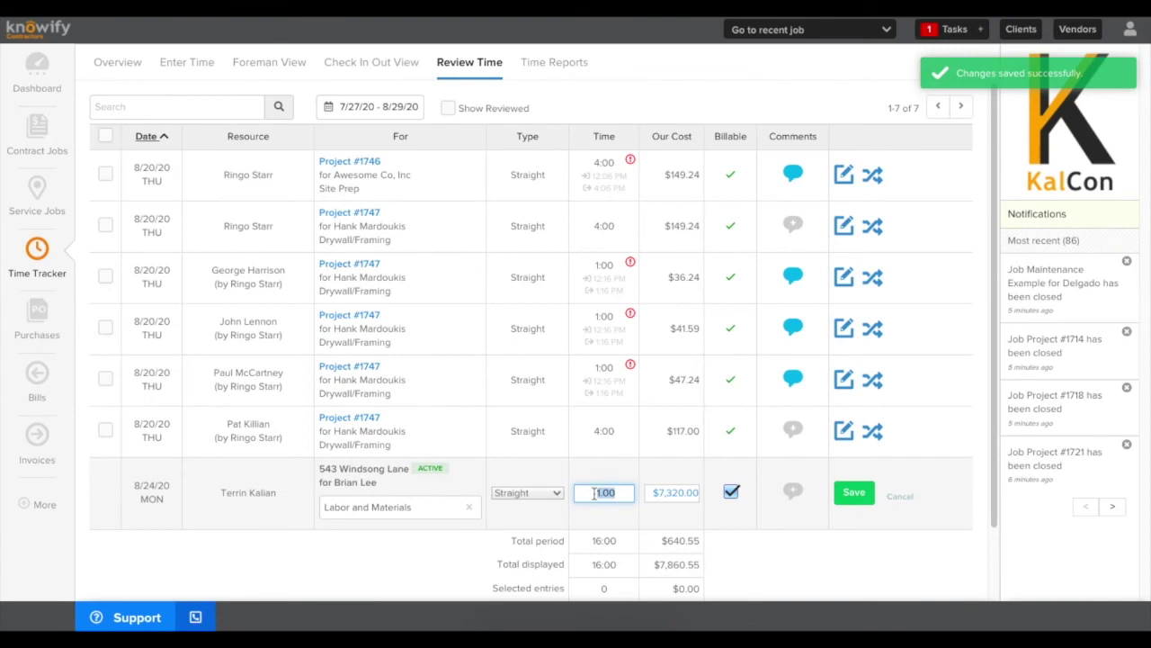
left_click(634, 470)
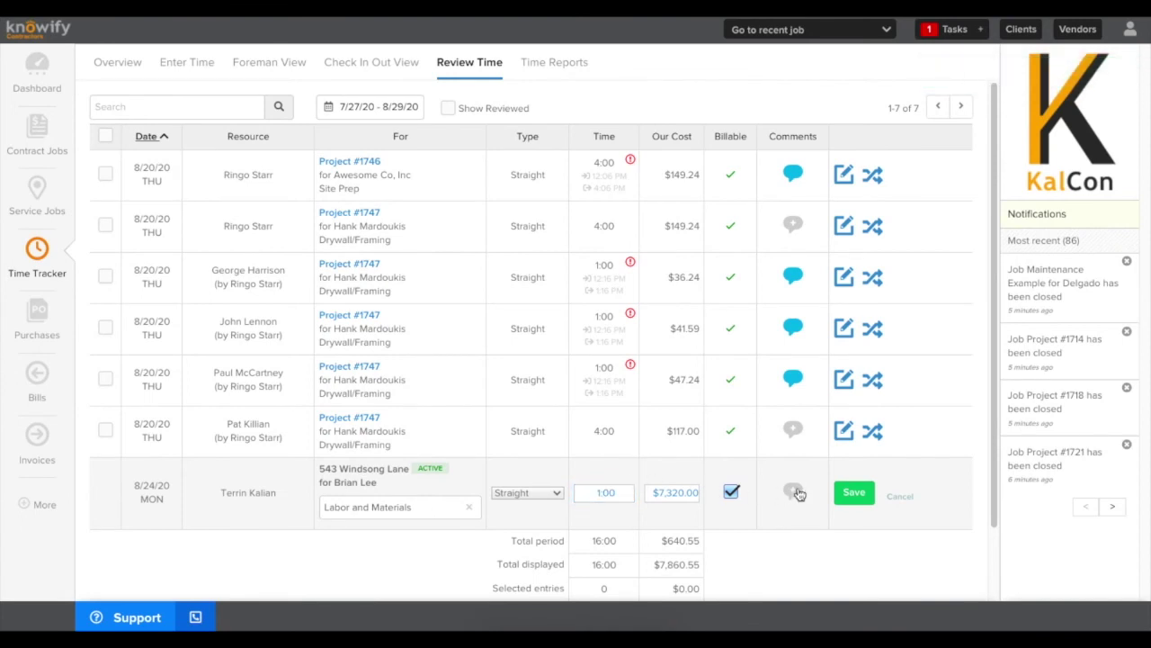
left_click(837, 493)
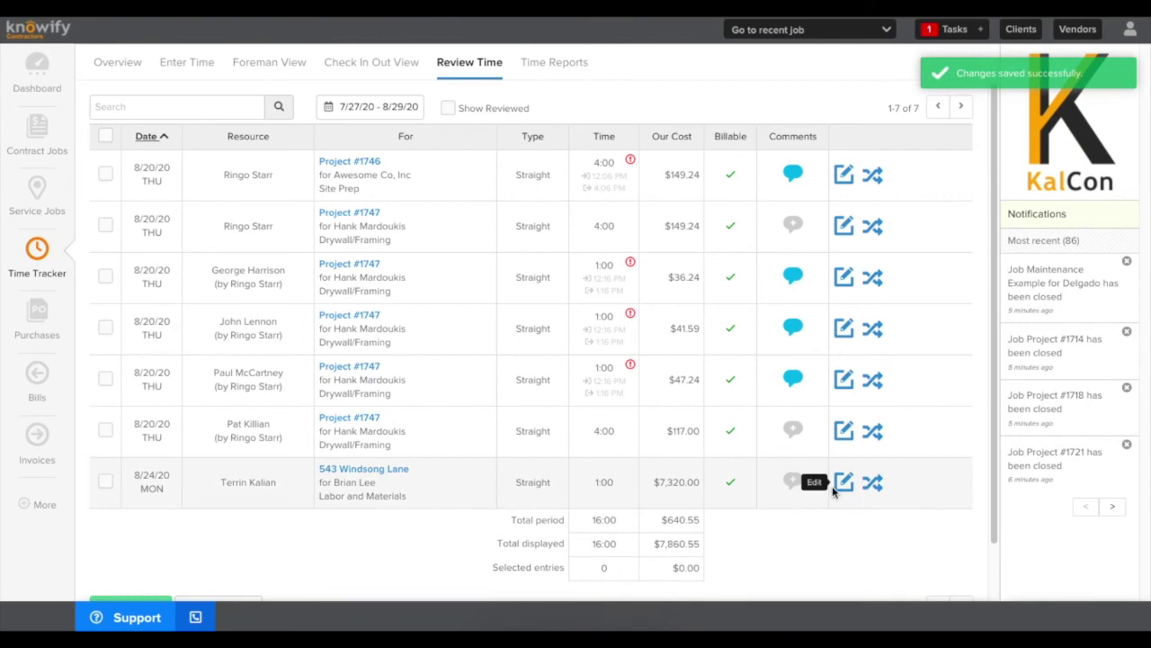
left_click(109, 481)
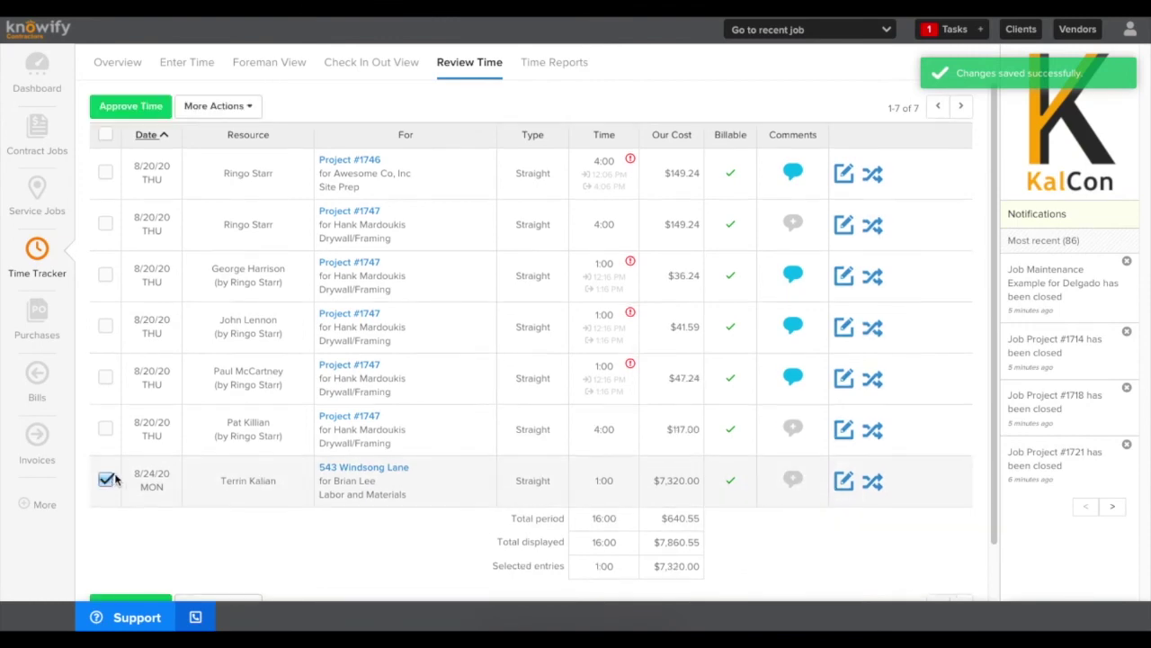
left_click(163, 110)
left_click(676, 322)
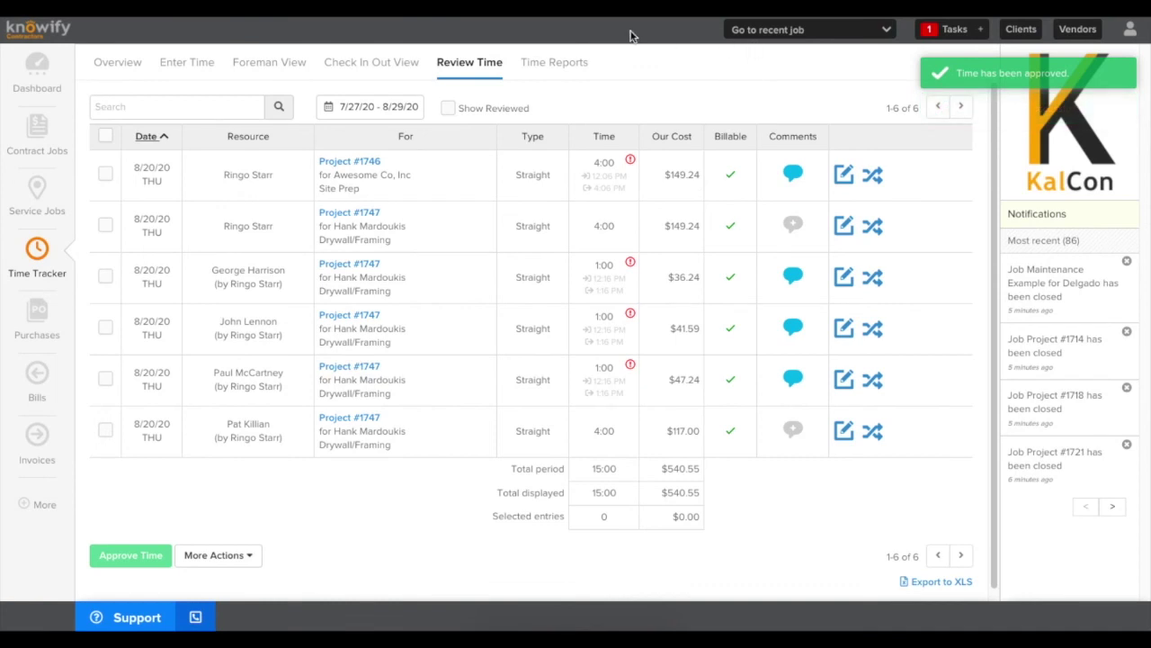
left_click(33, 125)
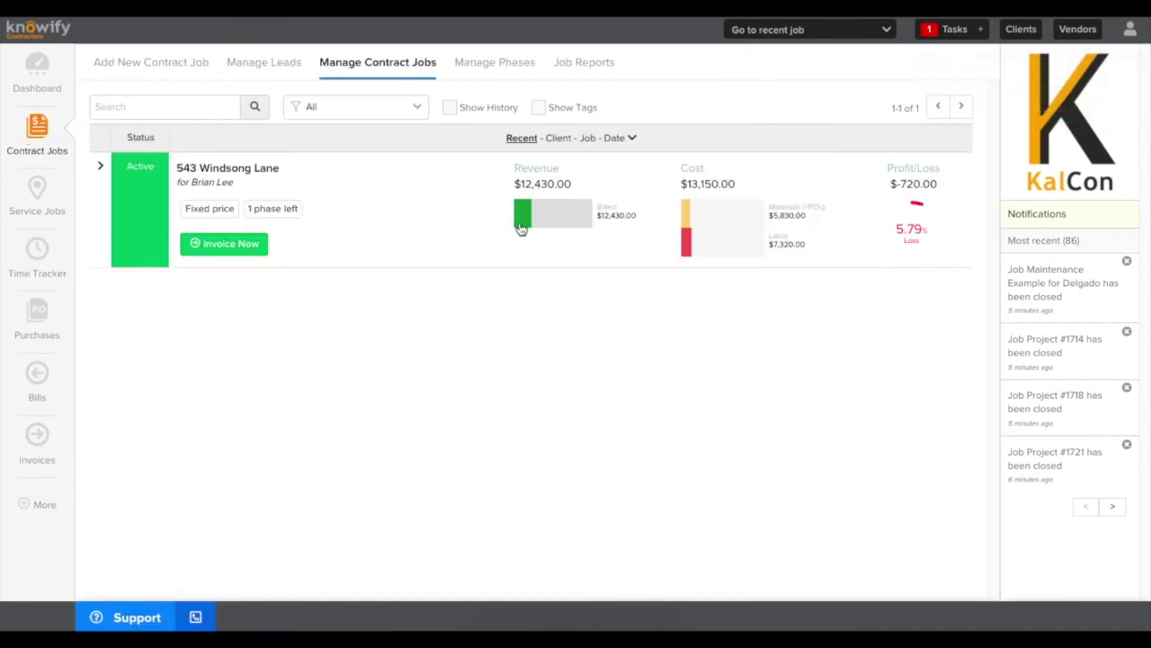
left_click(522, 215)
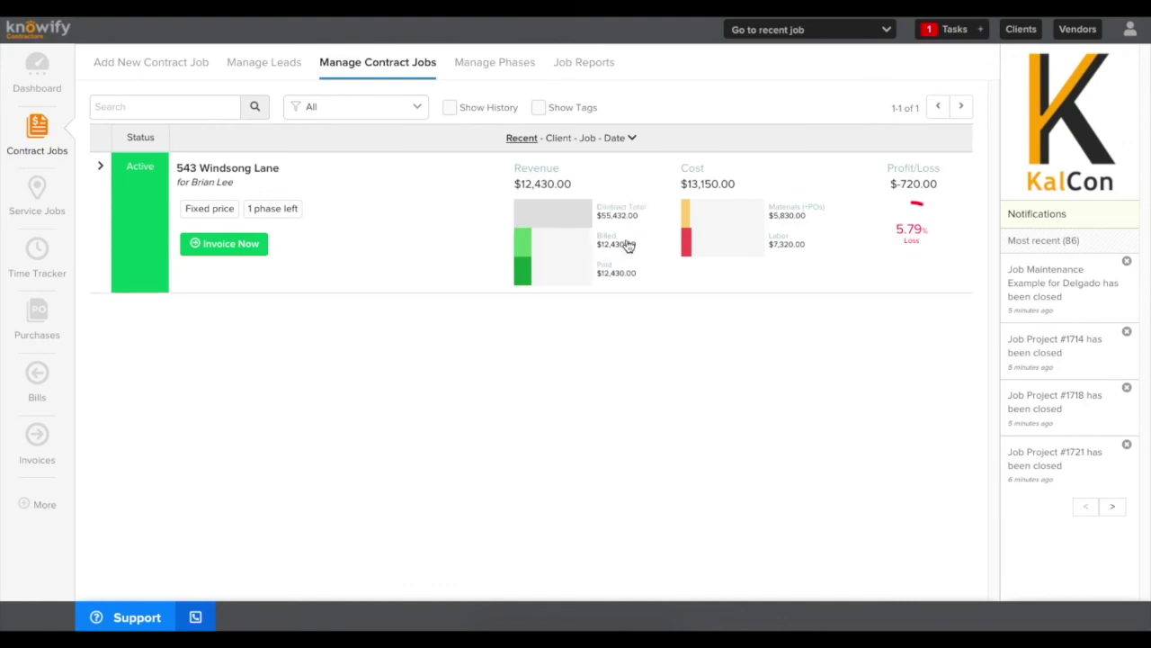
left_click(697, 225)
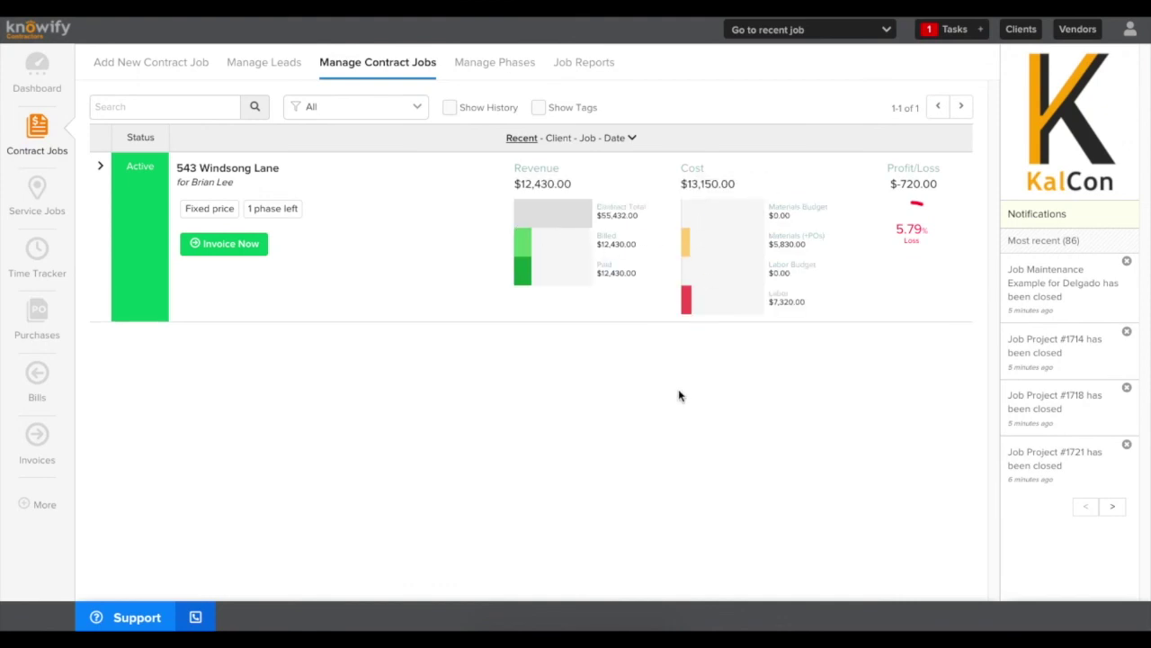